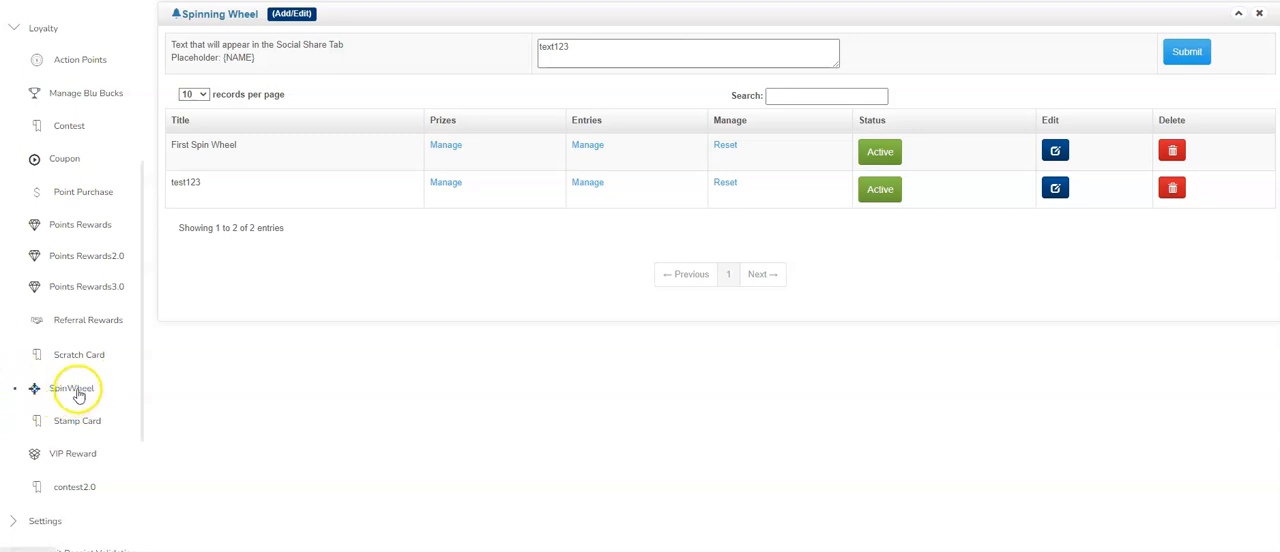
- Open First Spin Wheel for editing from the SpinWheel section and return to its form after viewing the phone preview
left_click(79, 391)
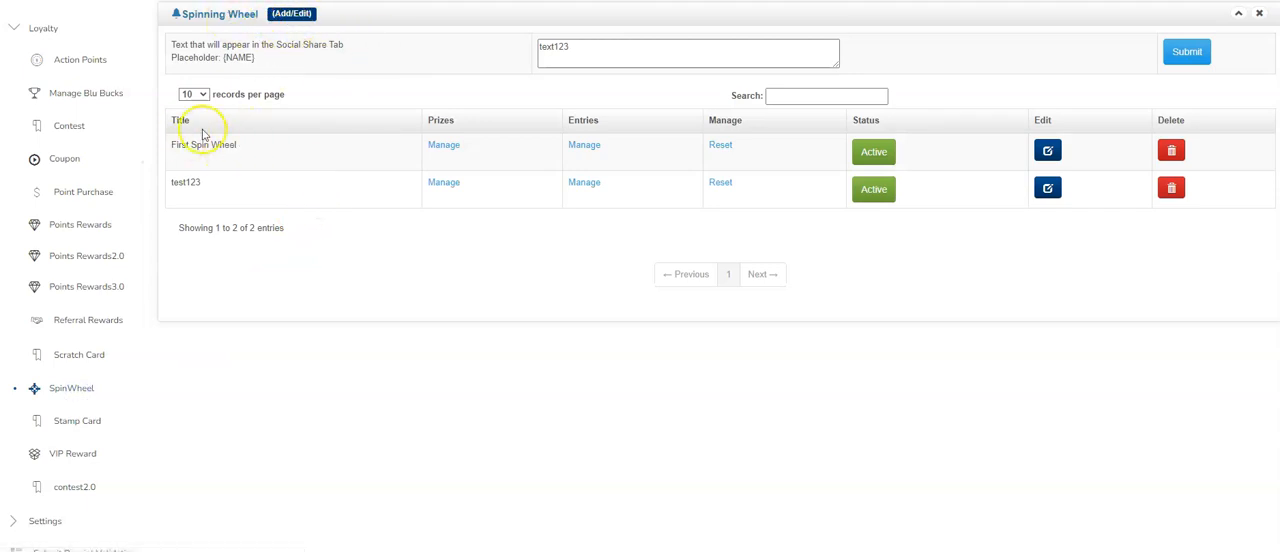
left_click(1048, 151)
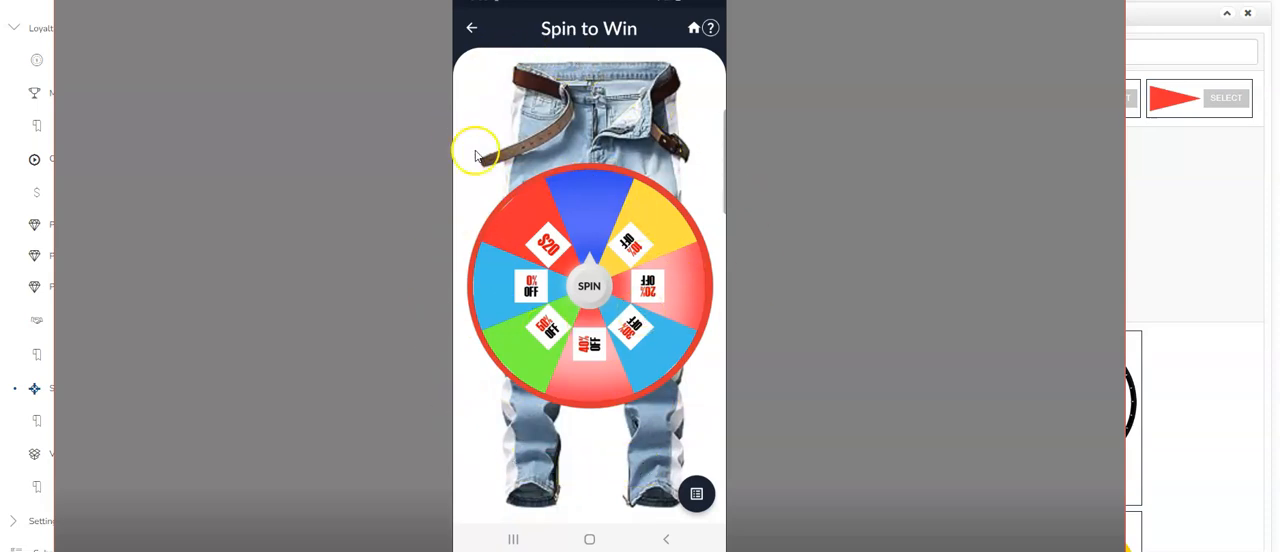
left_click(1162, 158)
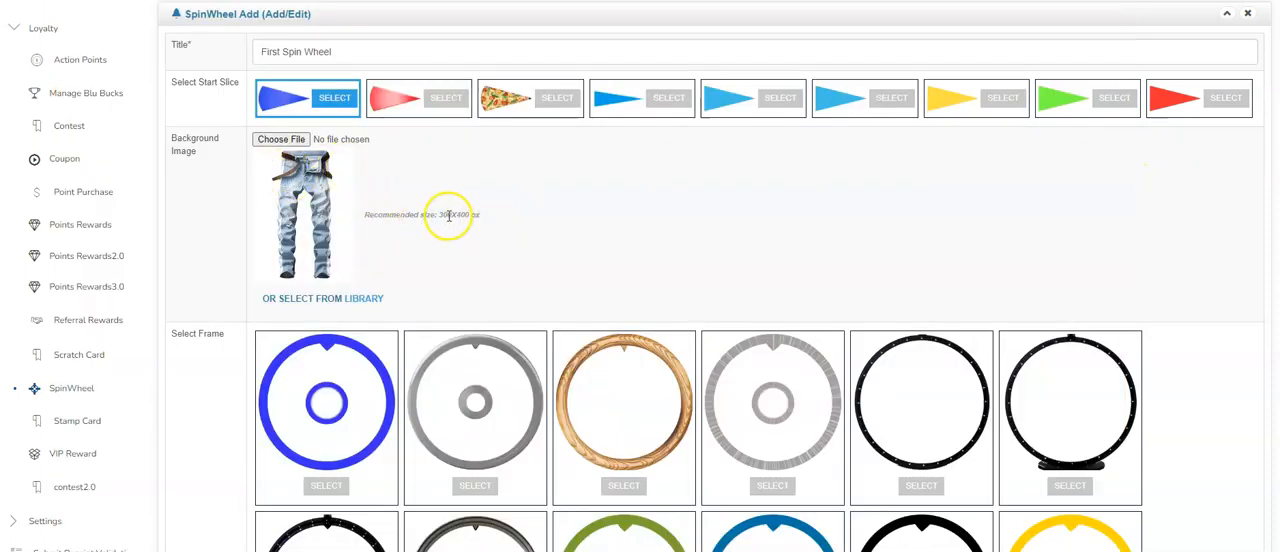
- Examine the start slice, background image and frame options of First Spin Wheel against the wheel shown on the phone
scroll(282, 230, "down", 2)
scroll(282, 230, "down", 3)
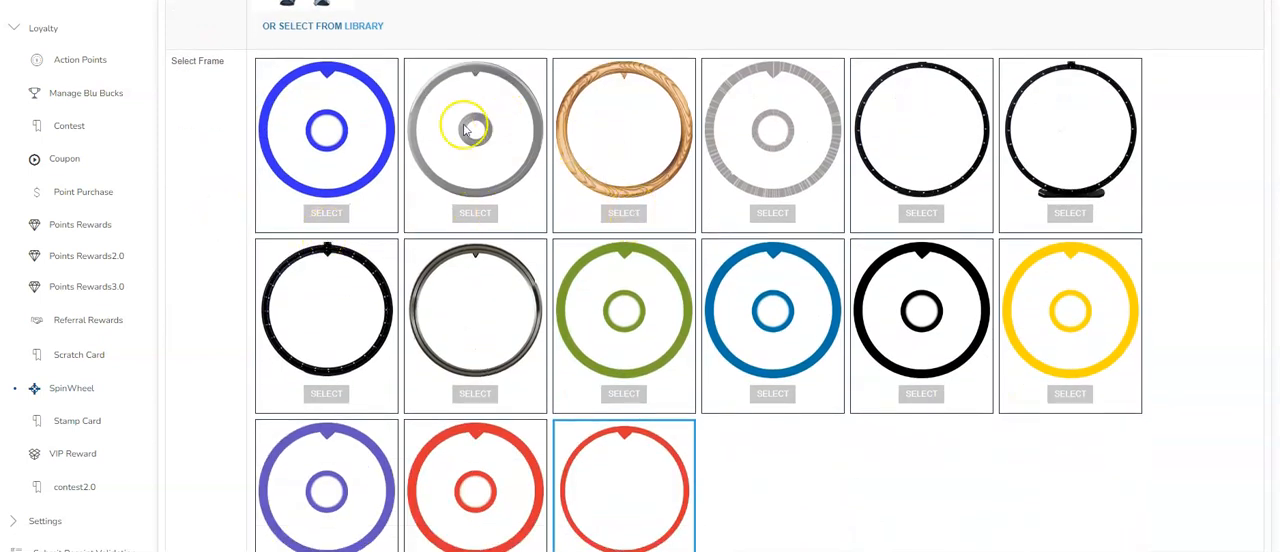
left_click(929, 551)
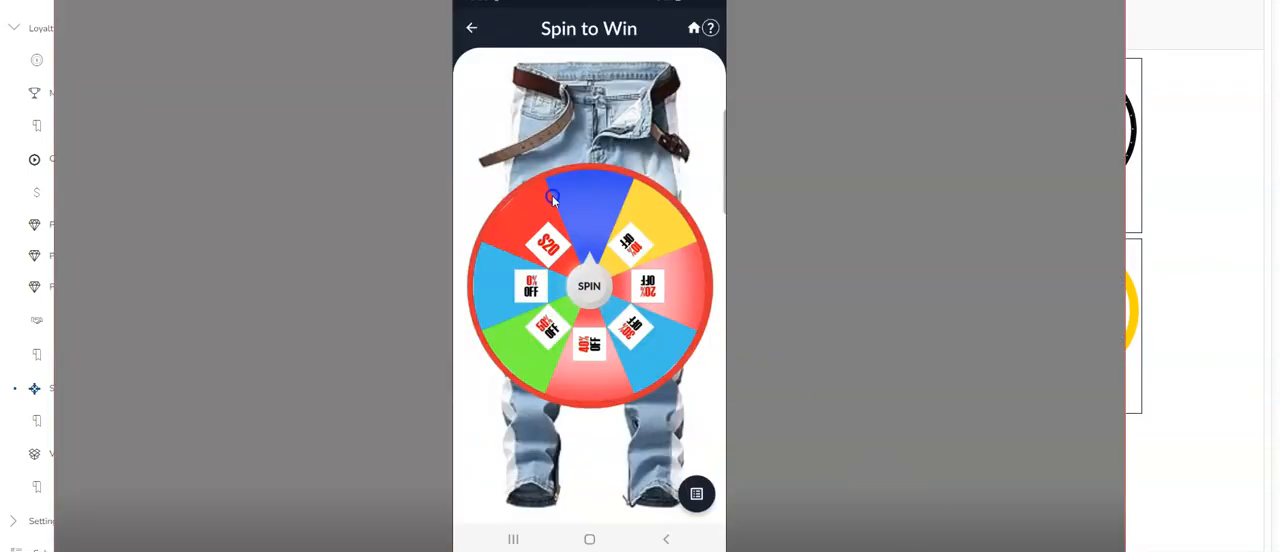
left_click(1183, 190)
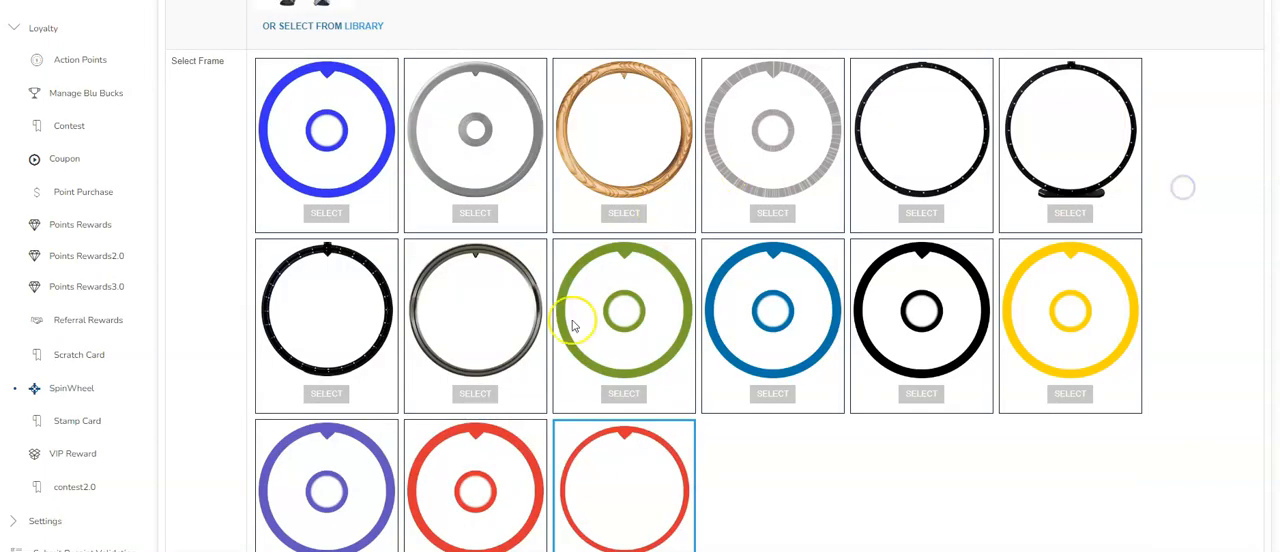
scroll(580, 290, "down", 3)
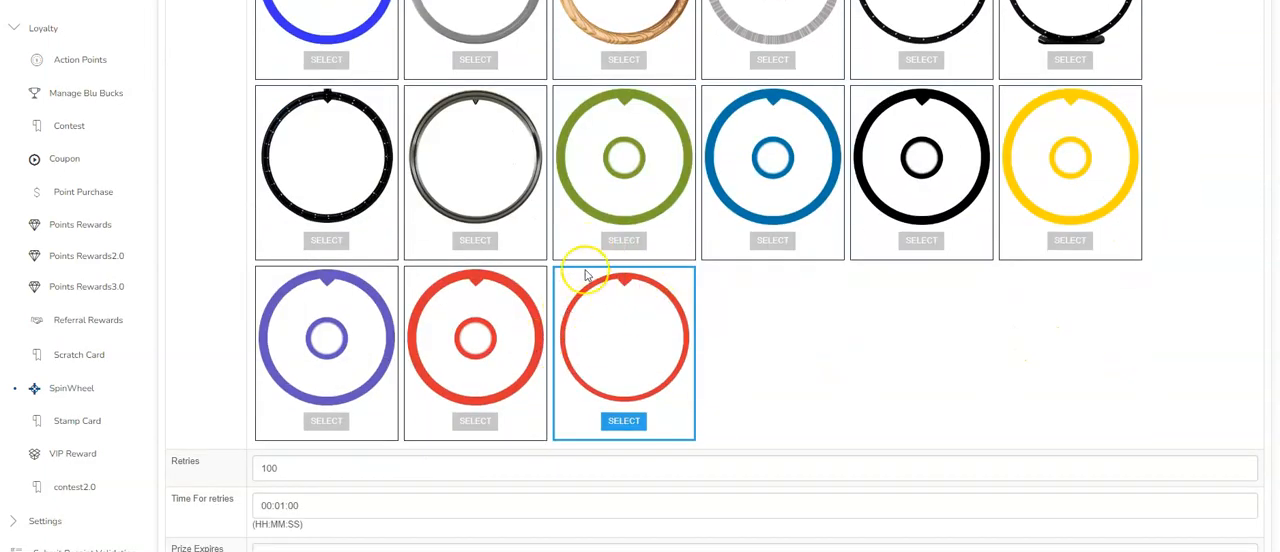
scroll(586, 274, "up", 5)
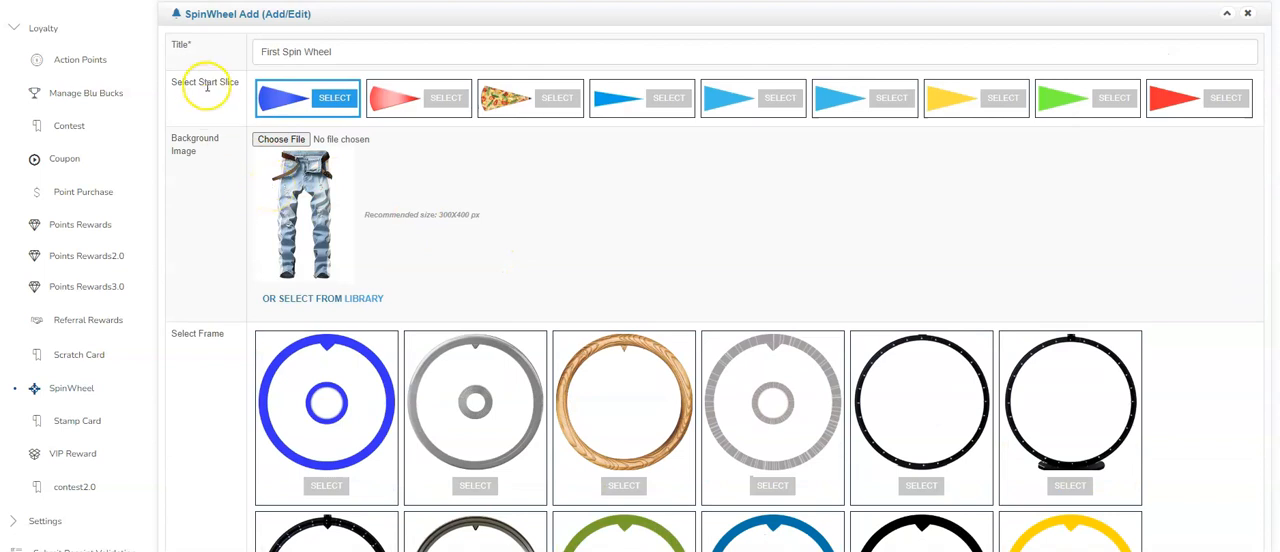
scroll(471, 200, "down", 2)
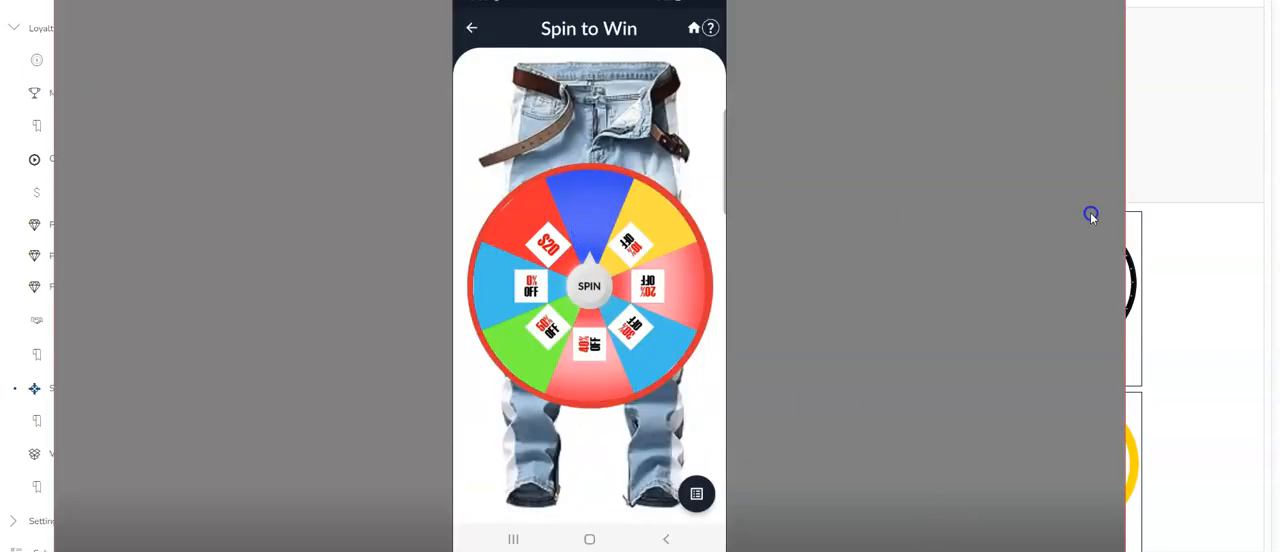
scroll(360, 130, "up", 2)
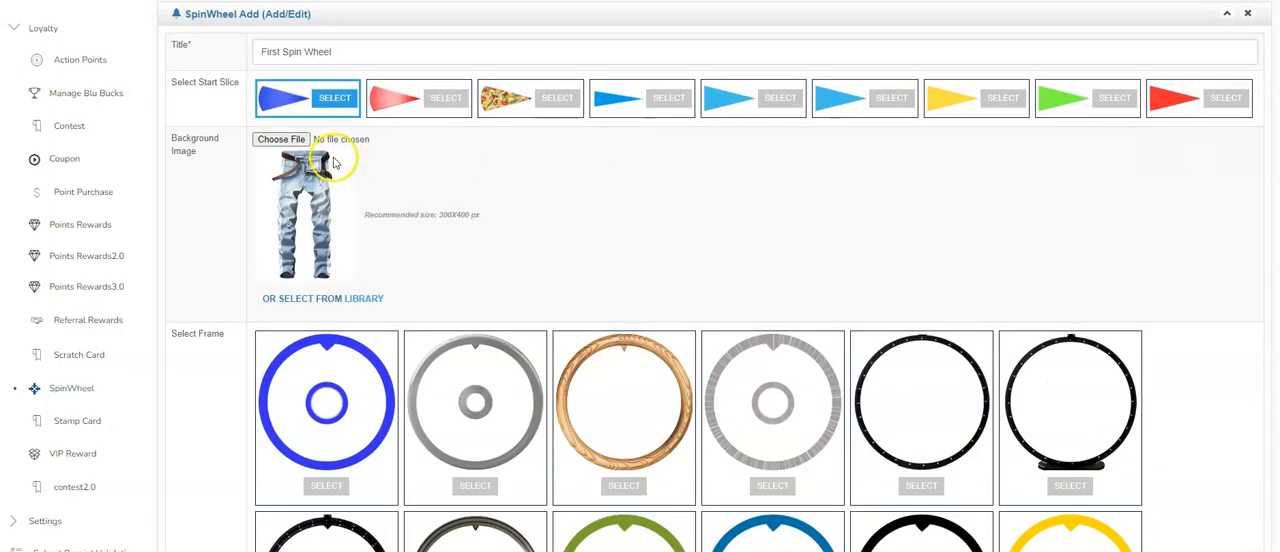
- Review the wheel's retries, retry time, prize expiry, redeem code, terms and claim settings, and submit the form
scroll(443, 191, "down", 5)
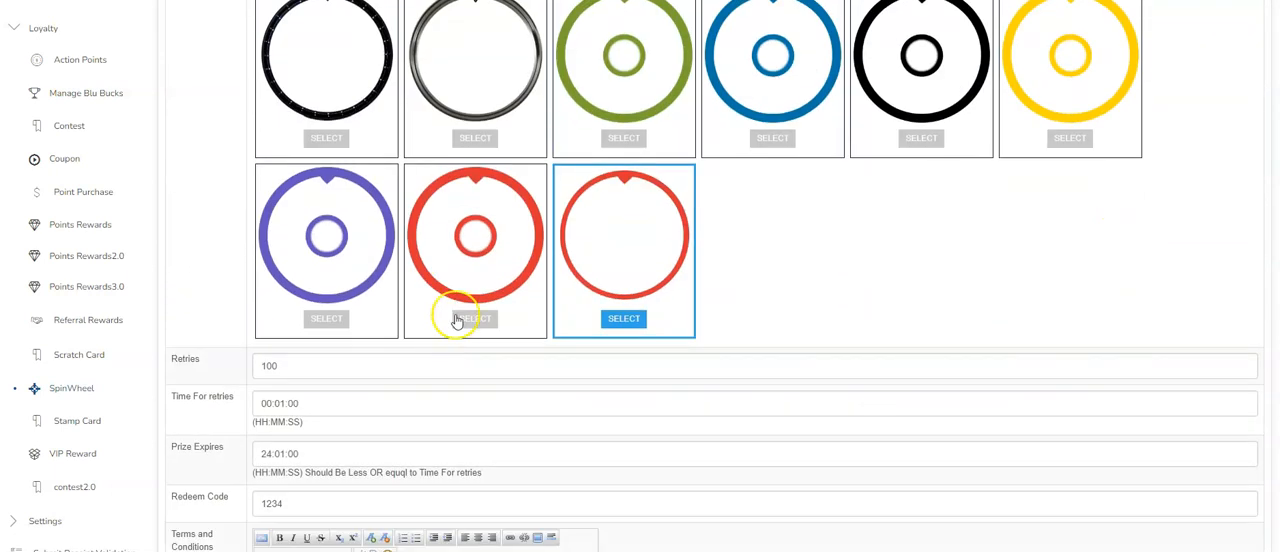
scroll(517, 277, "down", 2)
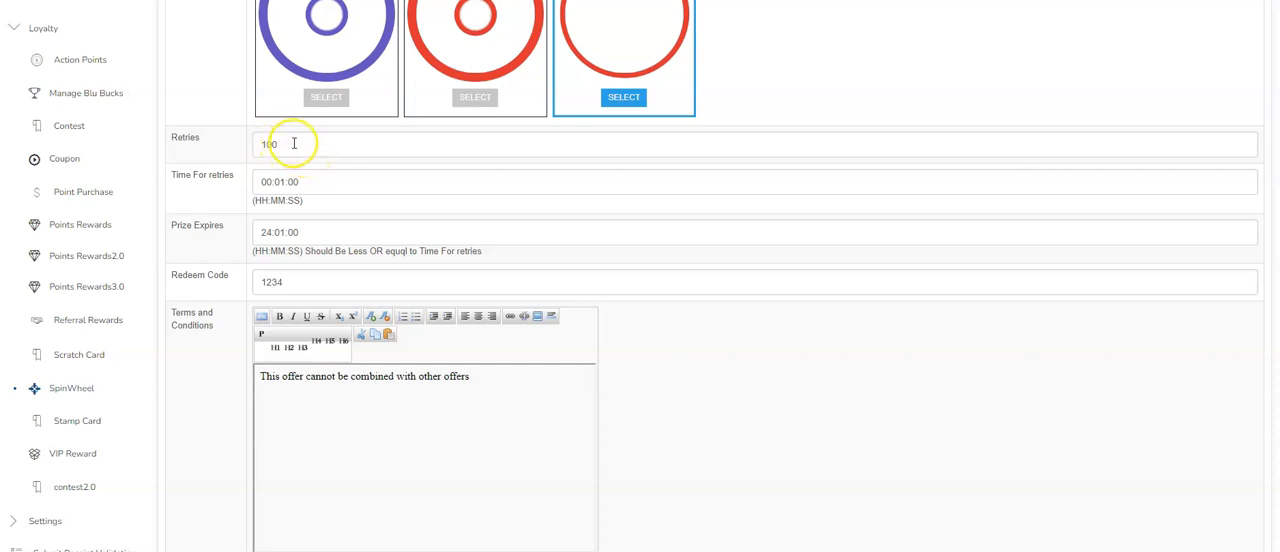
left_click_drag(268, 182, 223, 180)
left_click(245, 179)
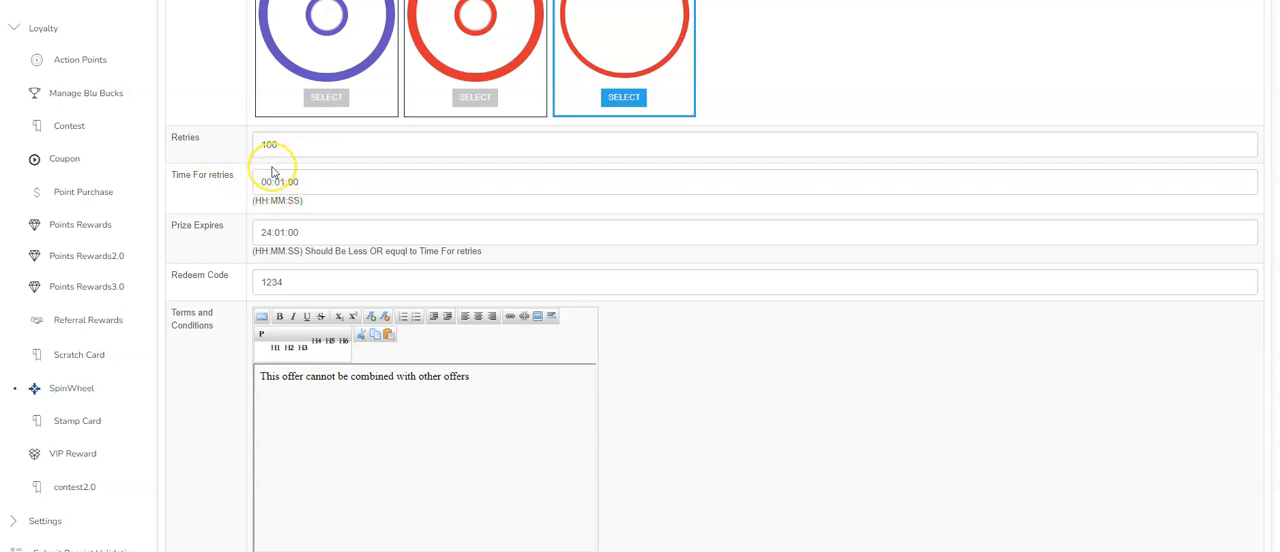
left_click_drag(323, 231, 257, 222)
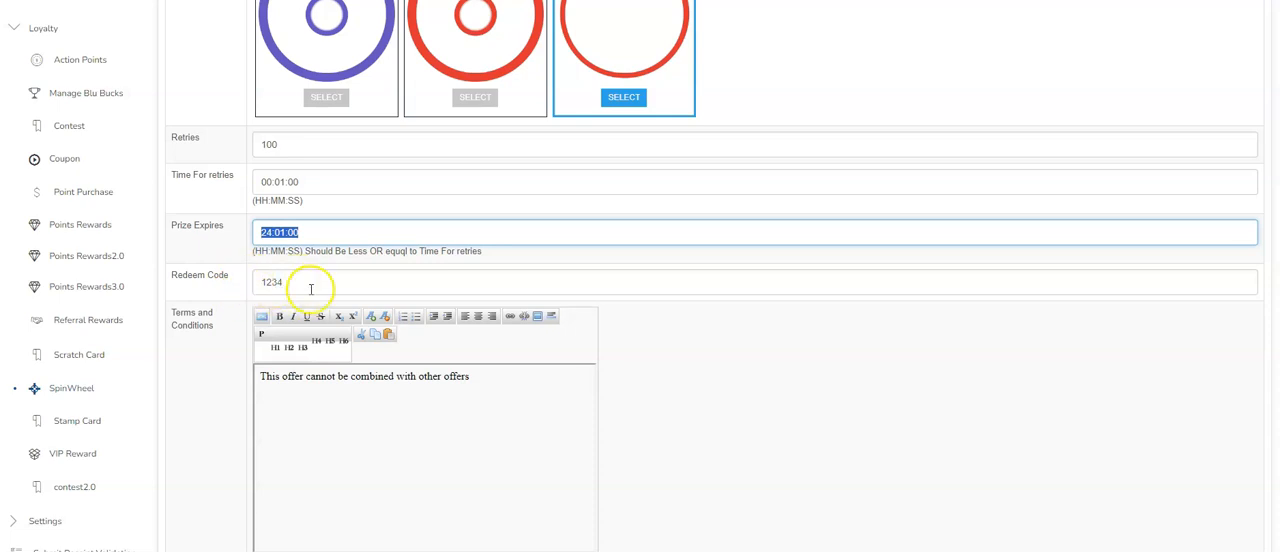
scroll(310, 289, "down", 2)
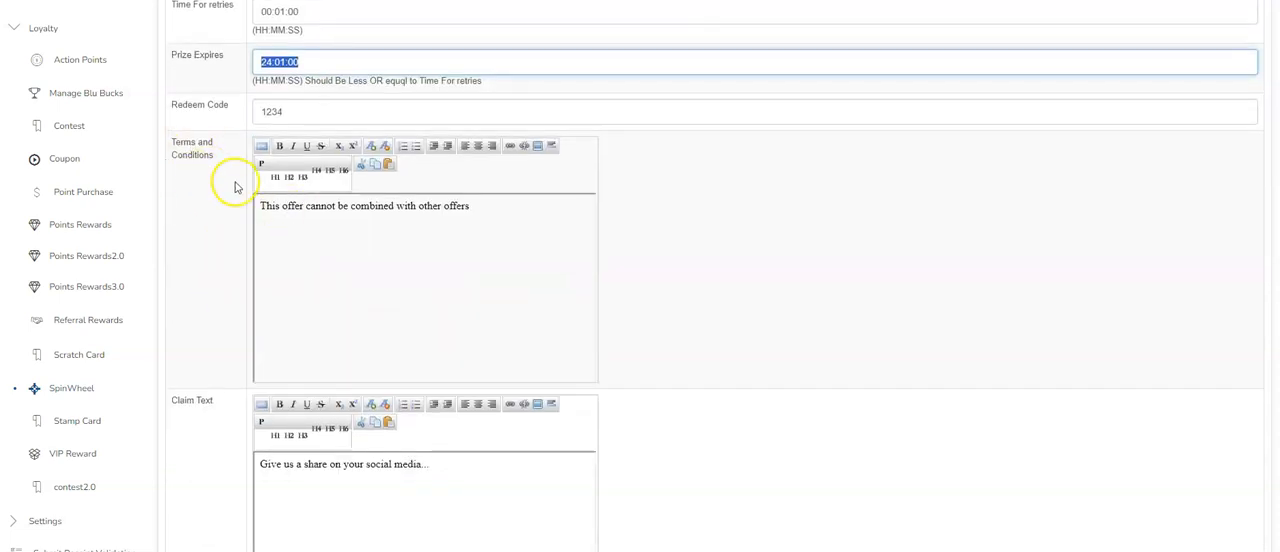
scroll(300, 300, "down", 3)
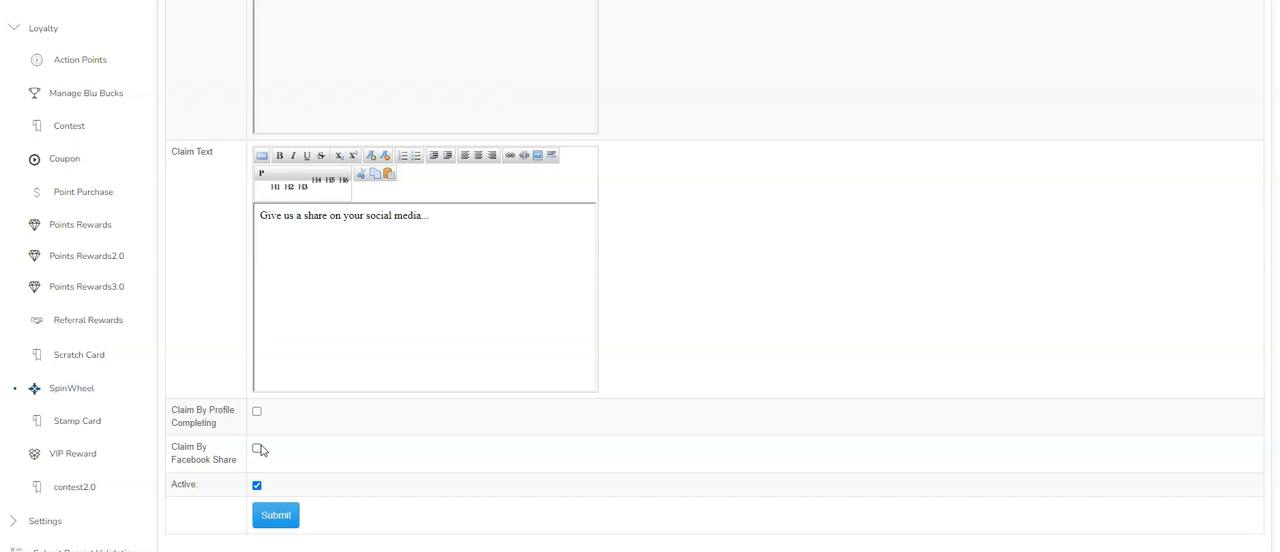
left_click(291, 519)
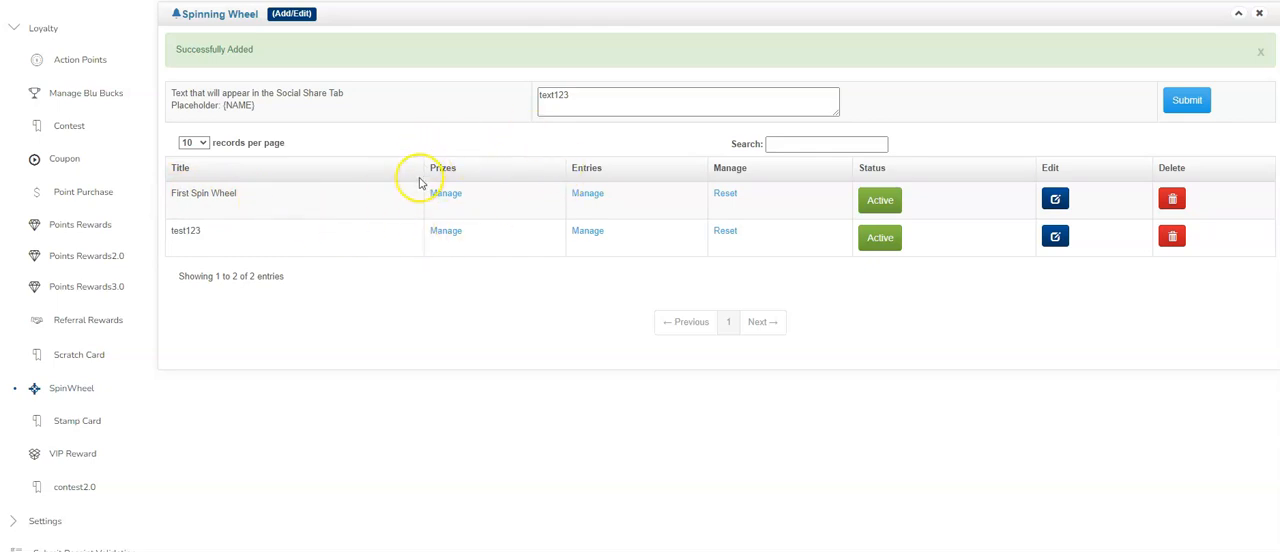
- Open the prizes and win chances of First Spin Wheel and open the 10% Off prize for editing
left_click(450, 194)
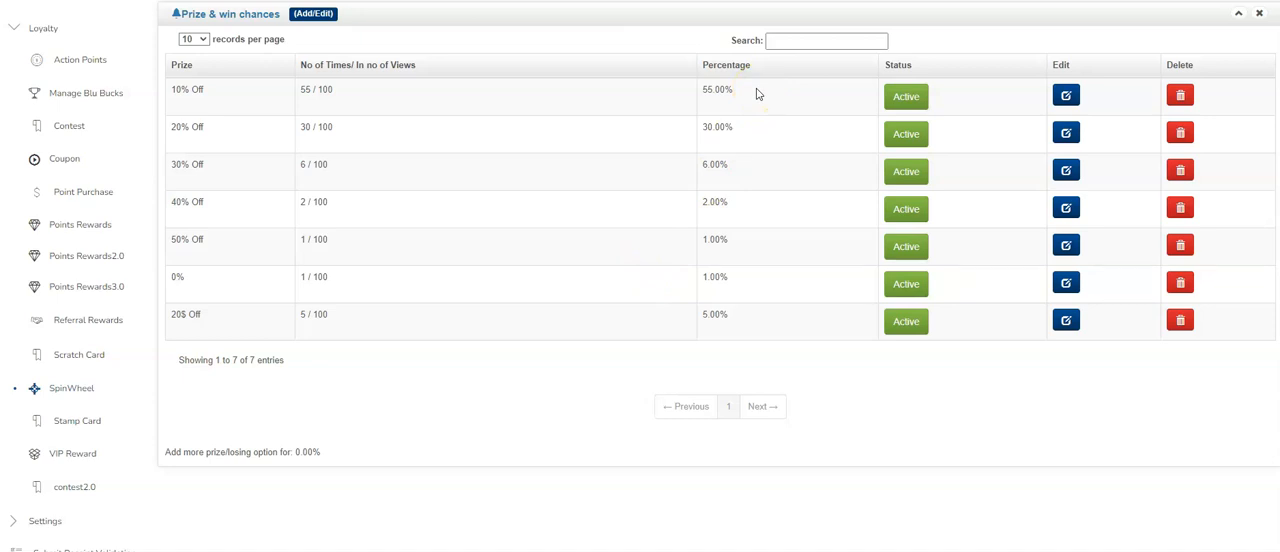
left_click(704, 98)
left_click(1068, 94)
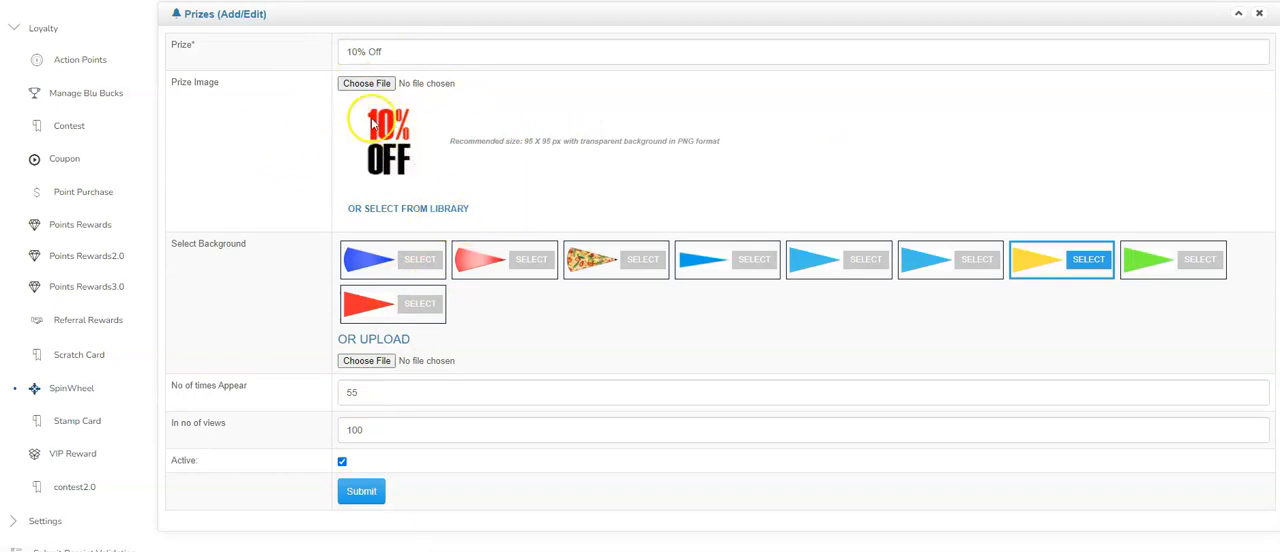
- Examine the prize image library and recommended image size for the 10% Off prize, comparing with the phone's wheel in AnyDesk
left_click(462, 208)
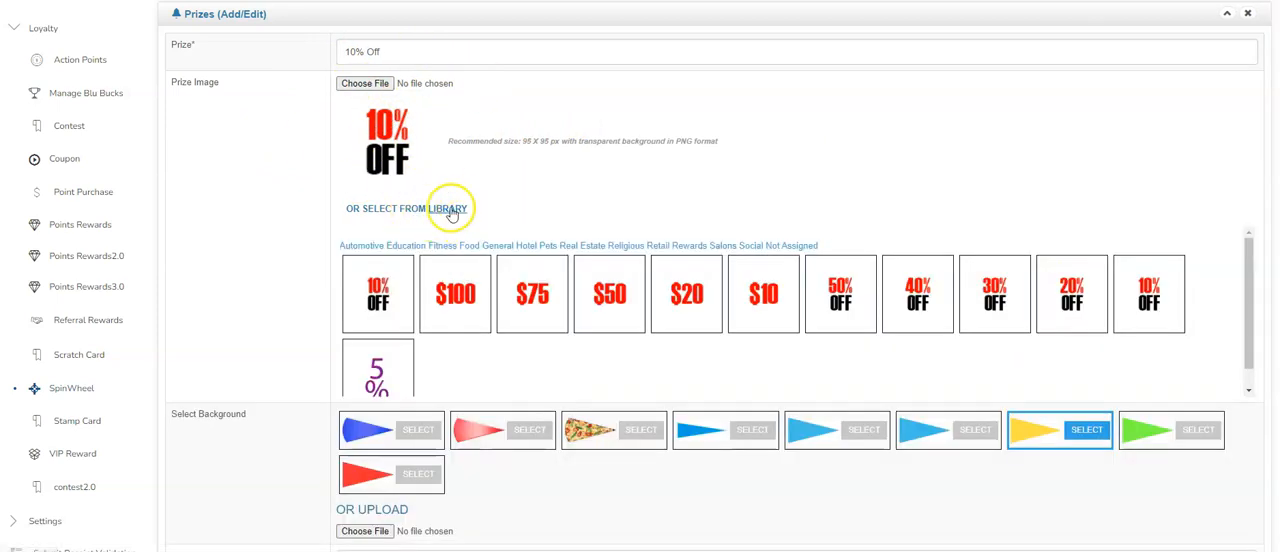
scroll(988, 308, "down", 1)
scroll(952, 308, "up", 1)
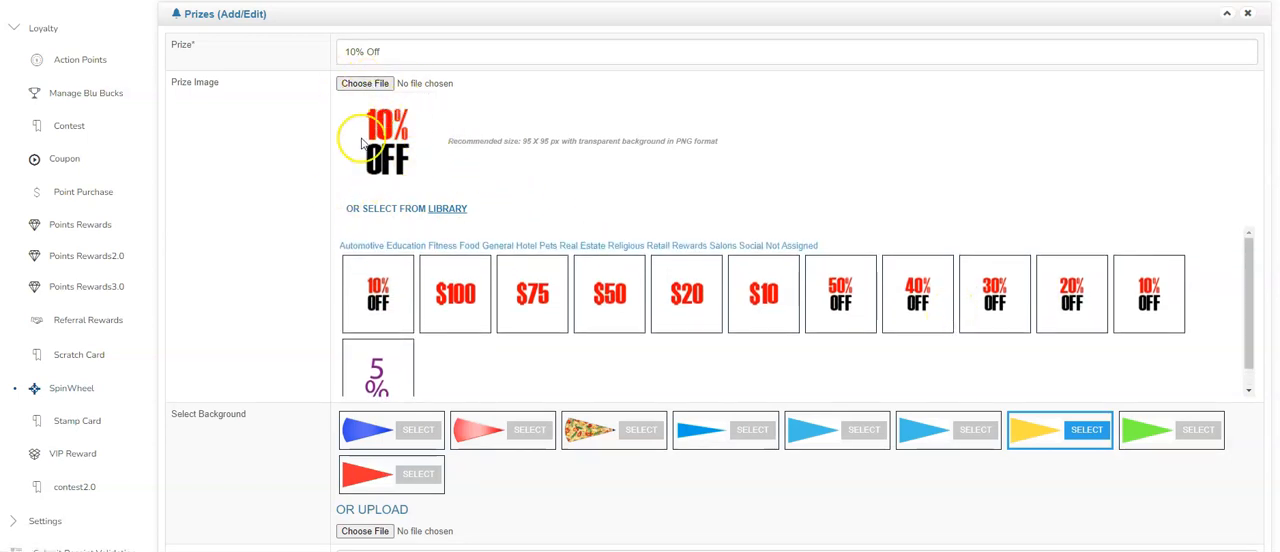
double_click(537, 138)
left_click_drag(537, 138, 548, 138)
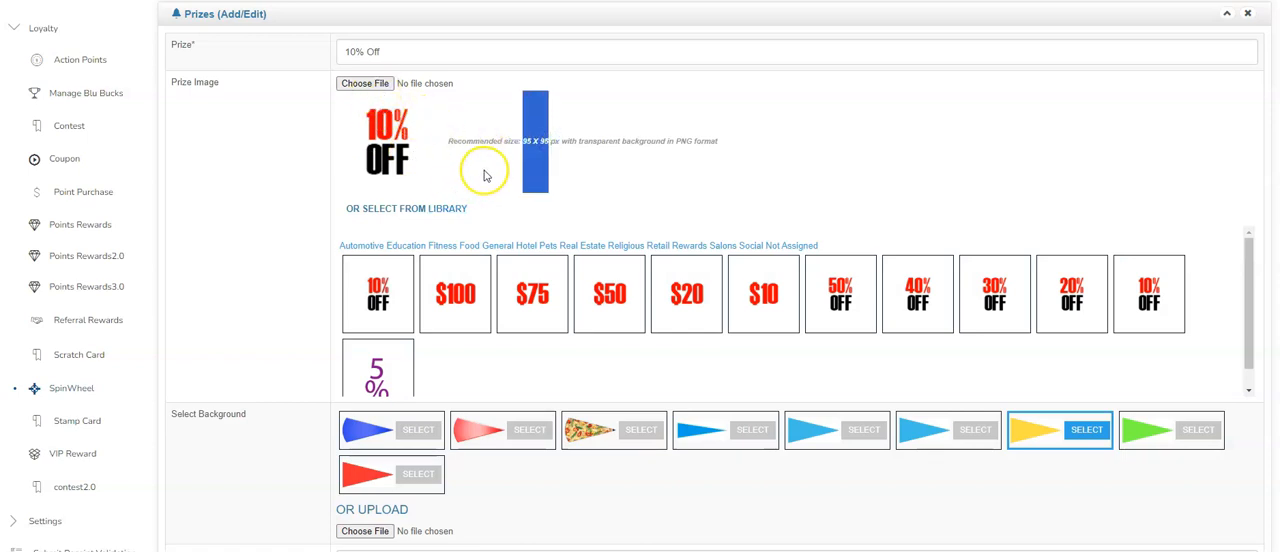
mouse_move(958, 551)
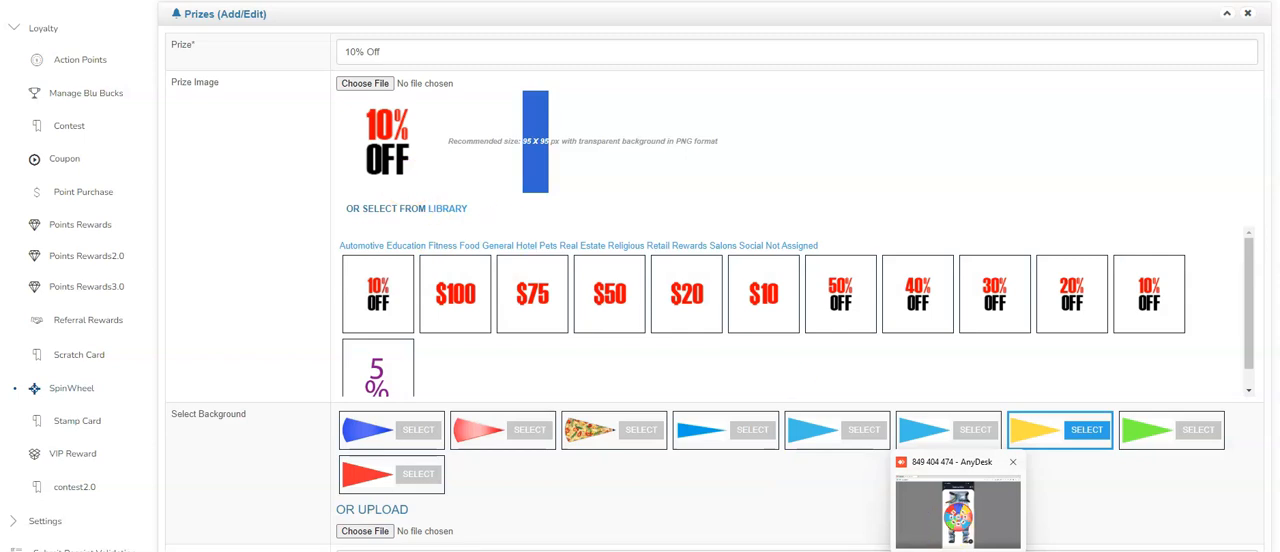
left_click(930, 505)
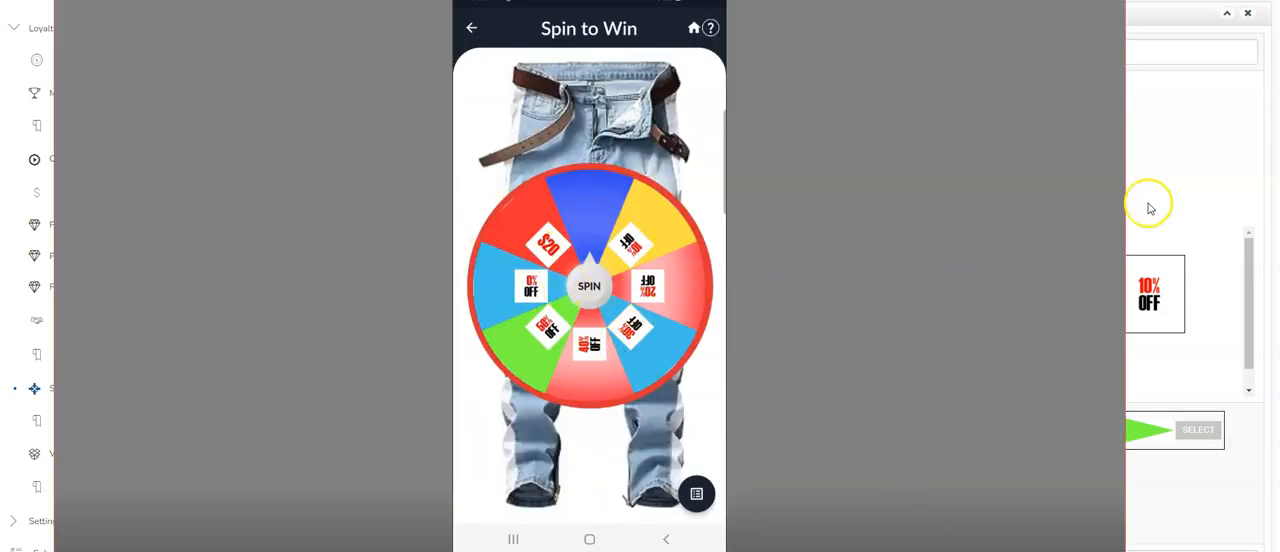
left_click(1174, 176)
left_click(446, 208)
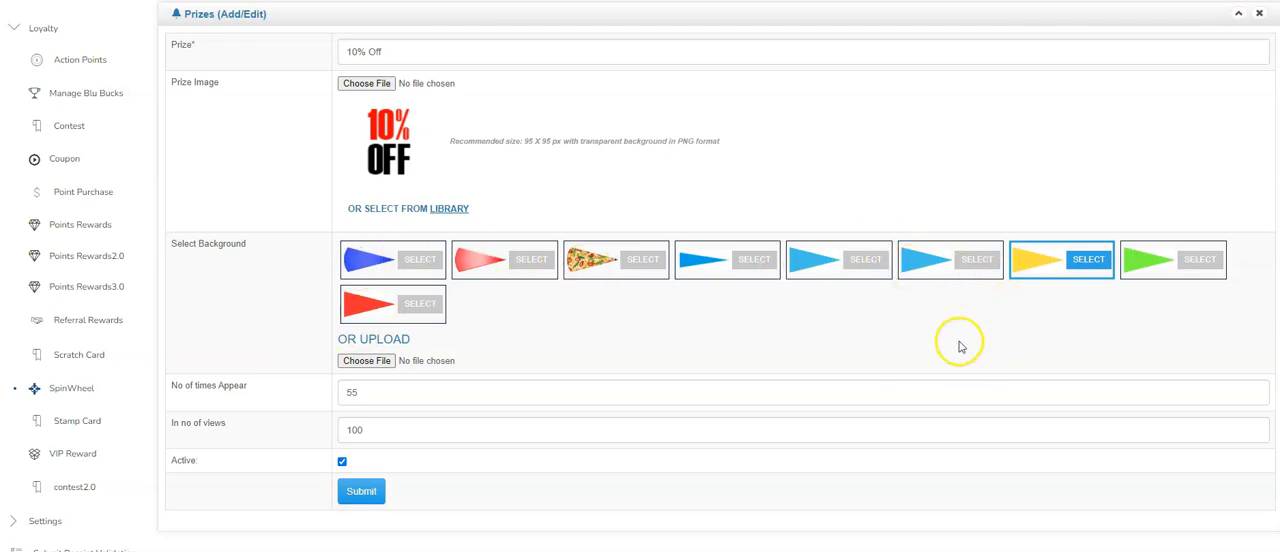
- Check the 10% Off slice on the phone's wheel in AnyDesk, review its number of appearances, and submit the prize form
left_click(938, 512)
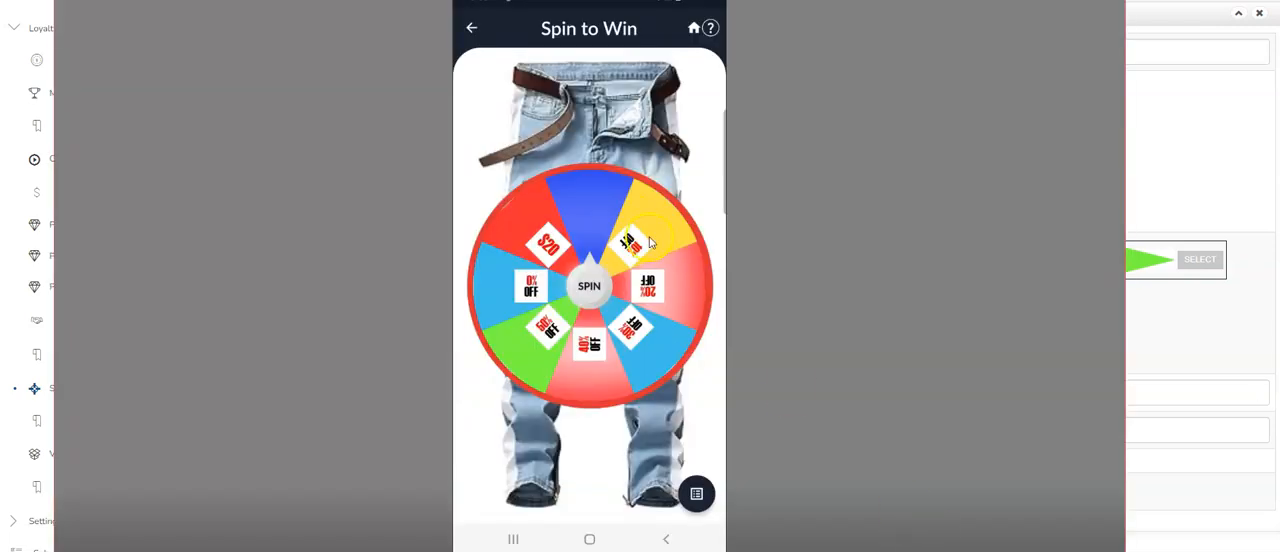
left_click(1219, 143)
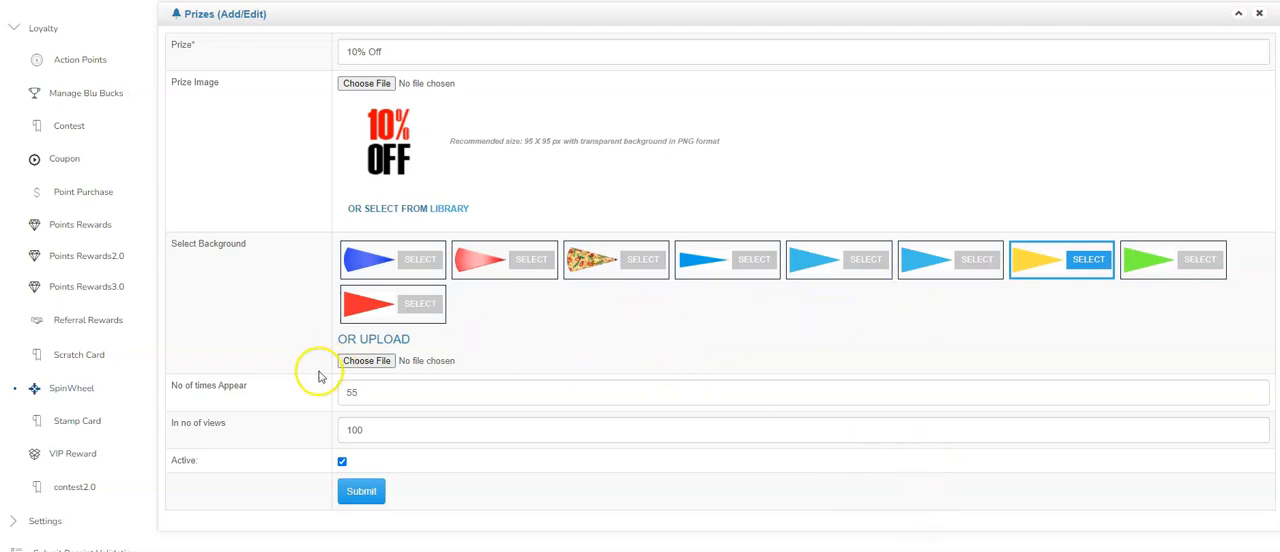
left_click(371, 395)
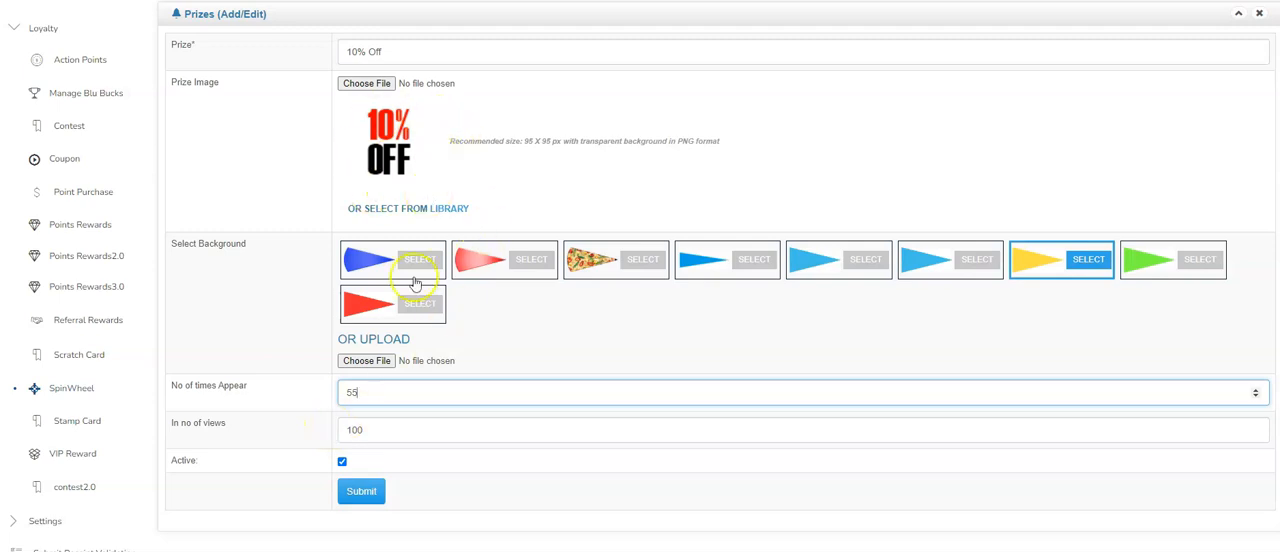
left_click(364, 489)
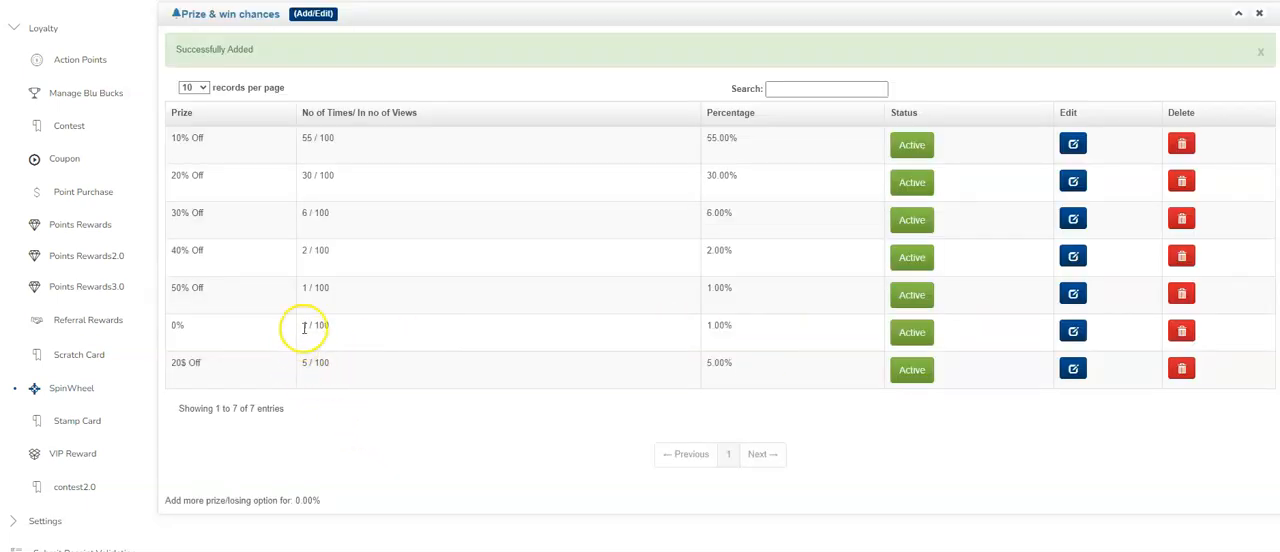
- Check how often the 50% Off prize appears and view the list of entries for First Spin Wheel
double_click(303, 289)
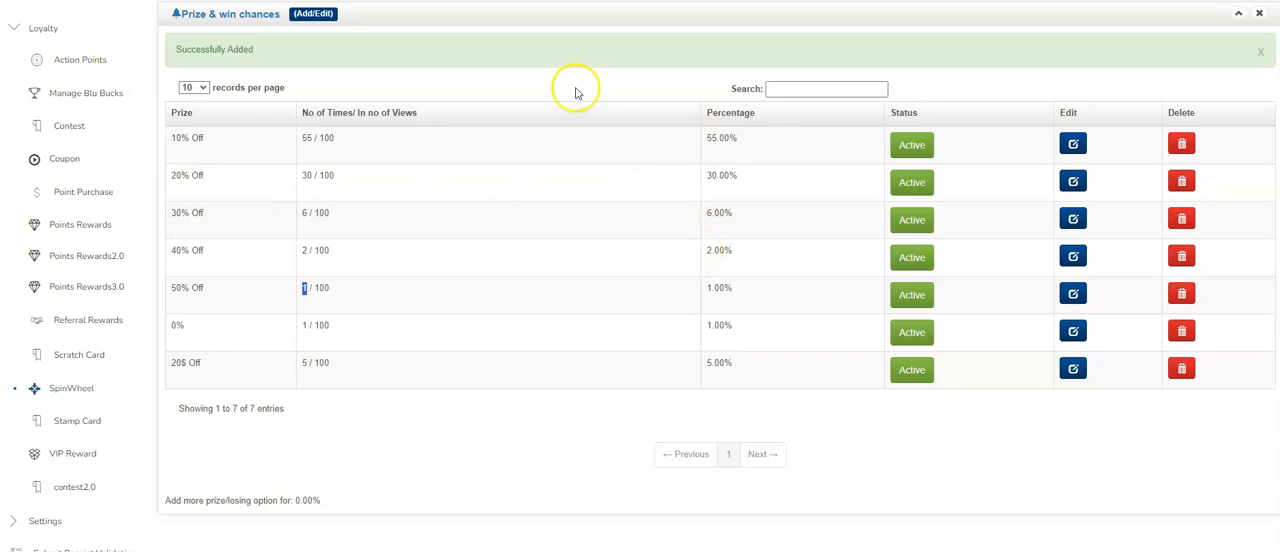
left_click(82, 392)
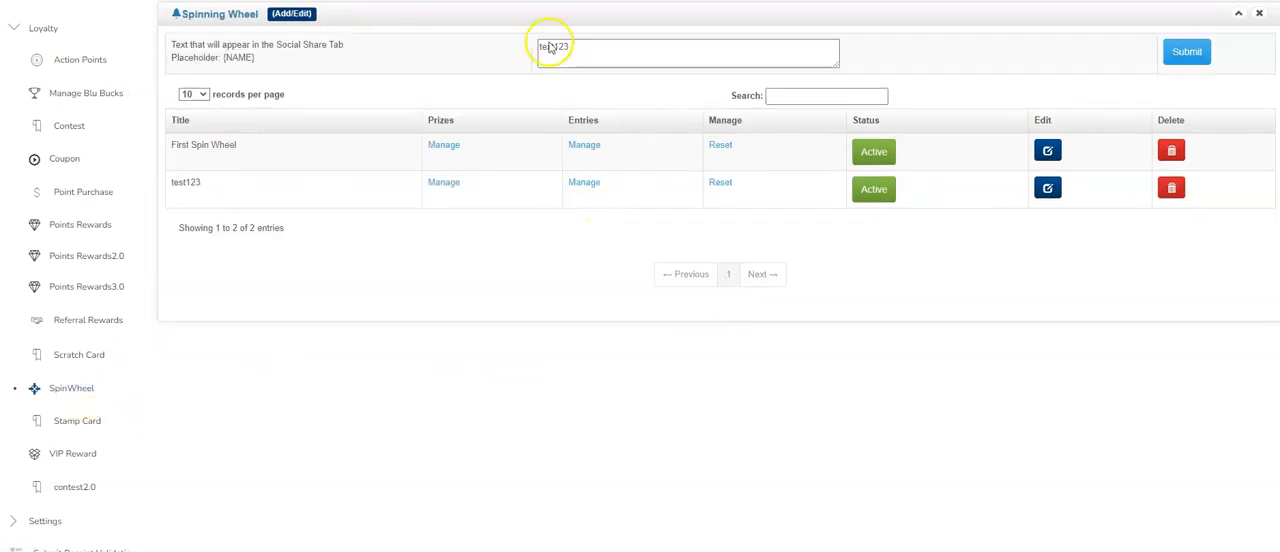
left_click(578, 148)
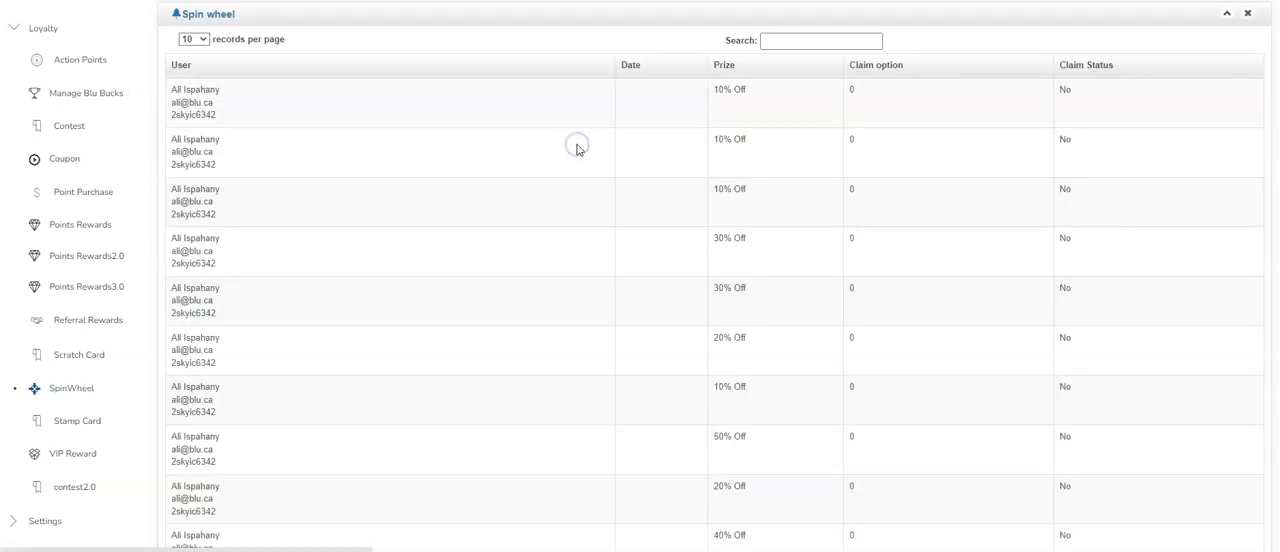
scroll(463, 380, "down", 5)
scroll(463, 386, "up", 5)
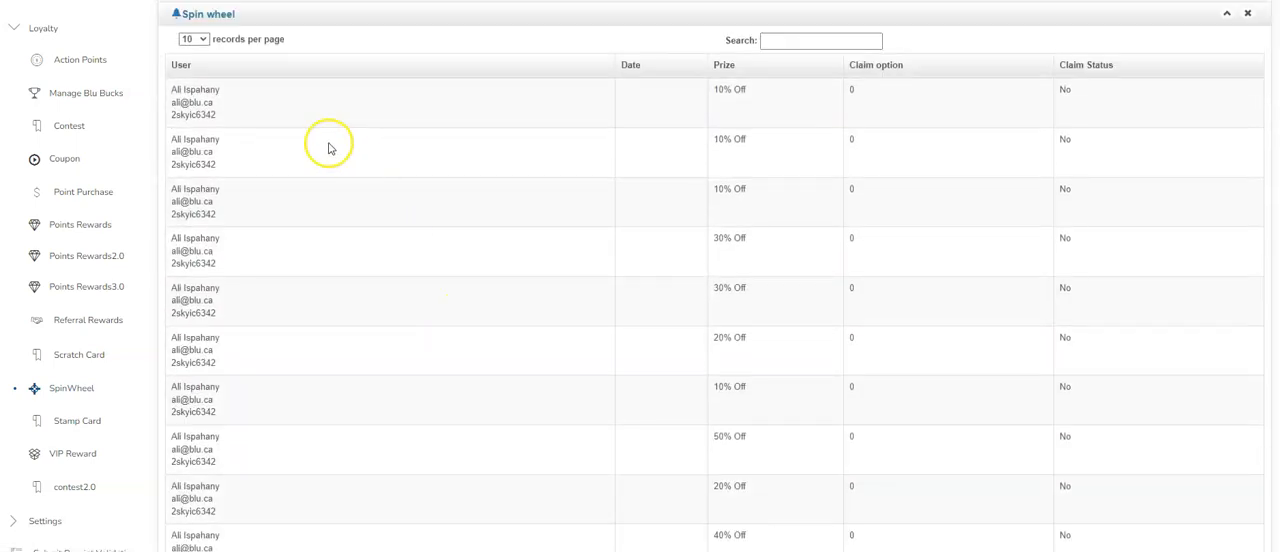
- Return to the spin wheel list, reset First Spin Wheel and open its prizes and win chances
left_click(80, 392)
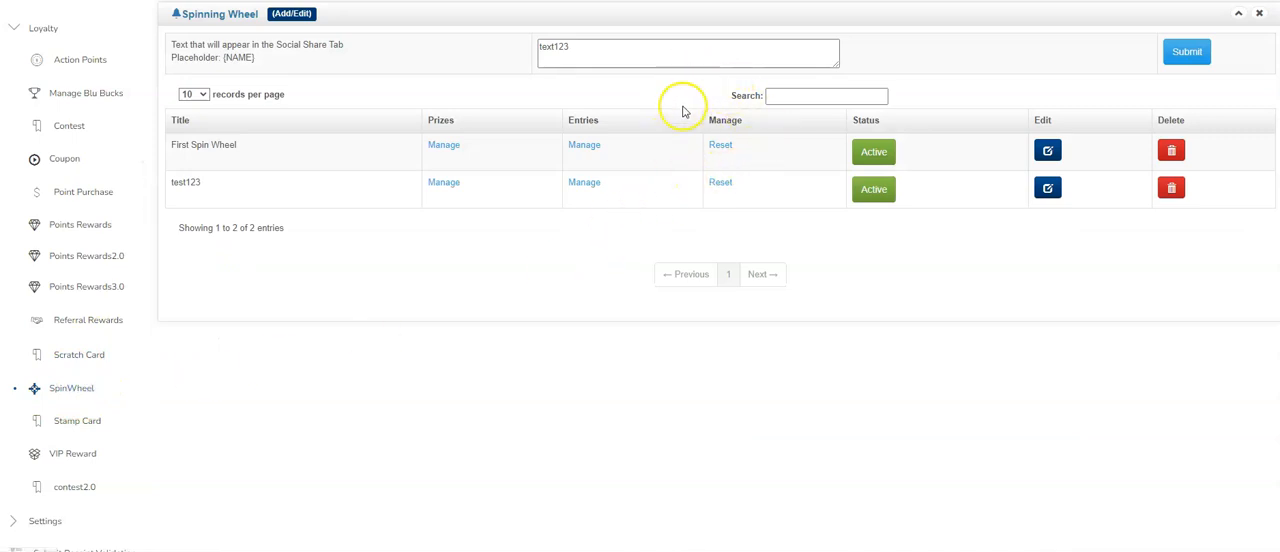
left_click(722, 145)
left_click(452, 146)
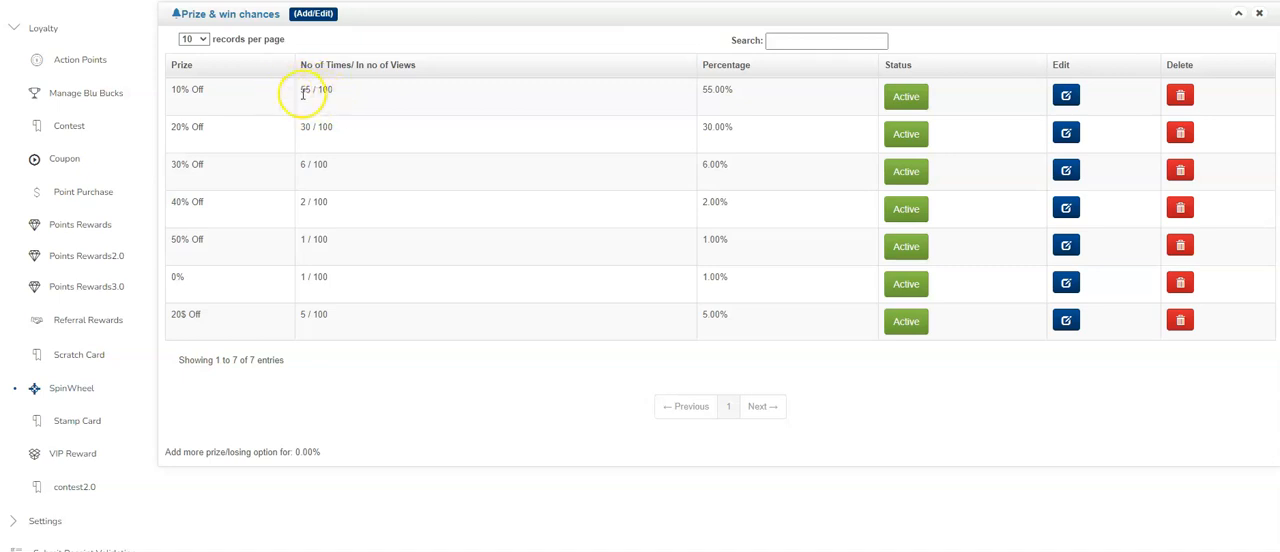
- Return to the spin wheel list, then open the Home Screen configuration in the app settings
left_click(71, 388)
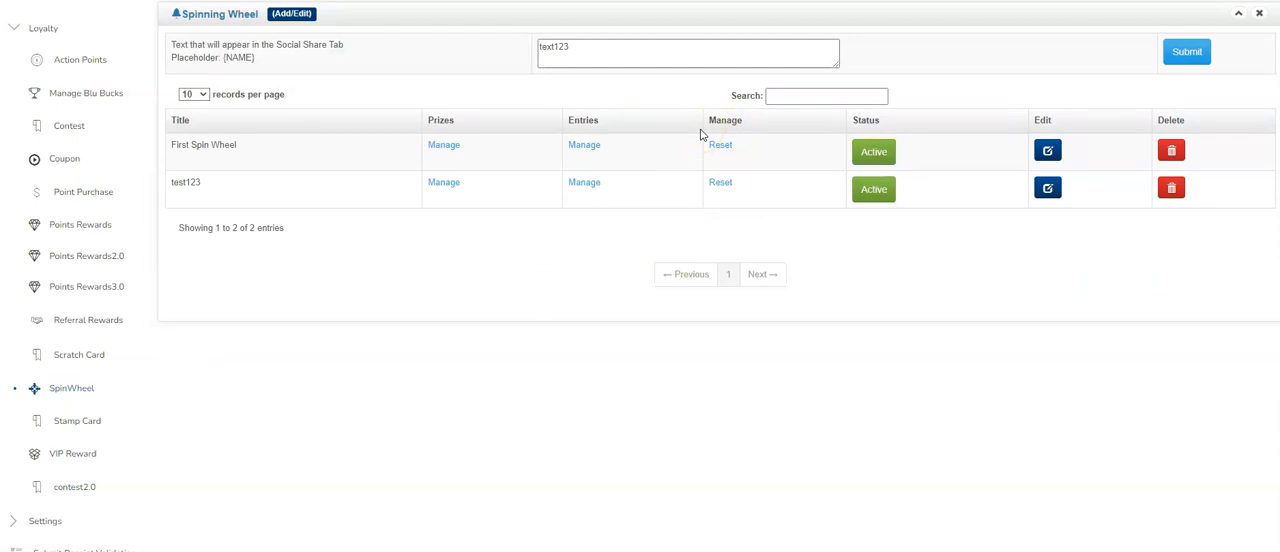
scroll(94, 314, "down", 2)
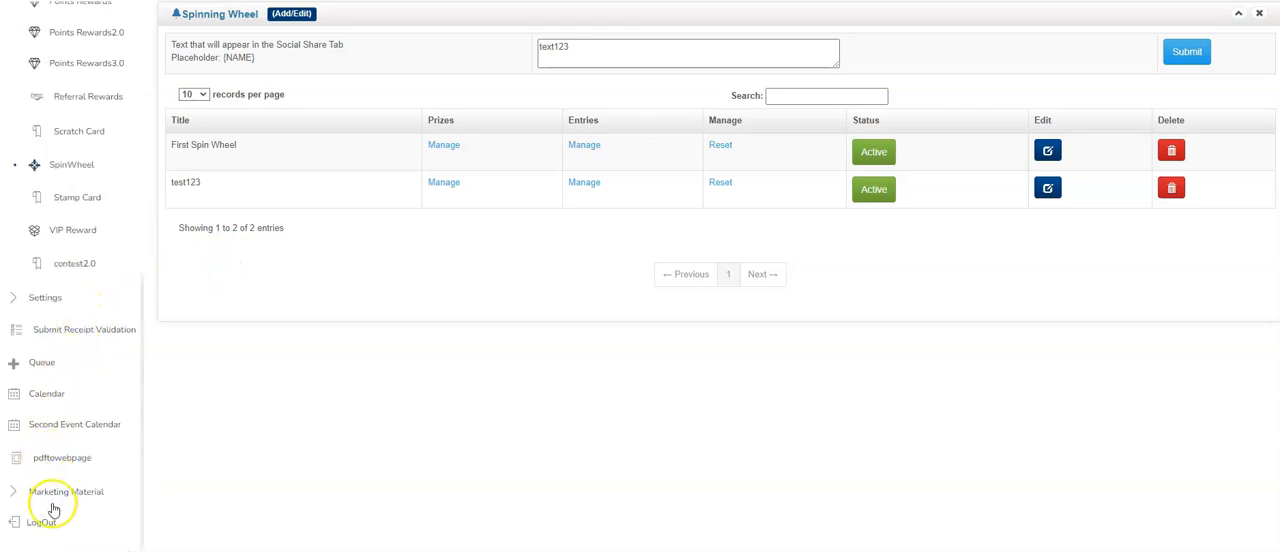
scroll(94, 232, "up", 3)
scroll(77, 425, "down", 2)
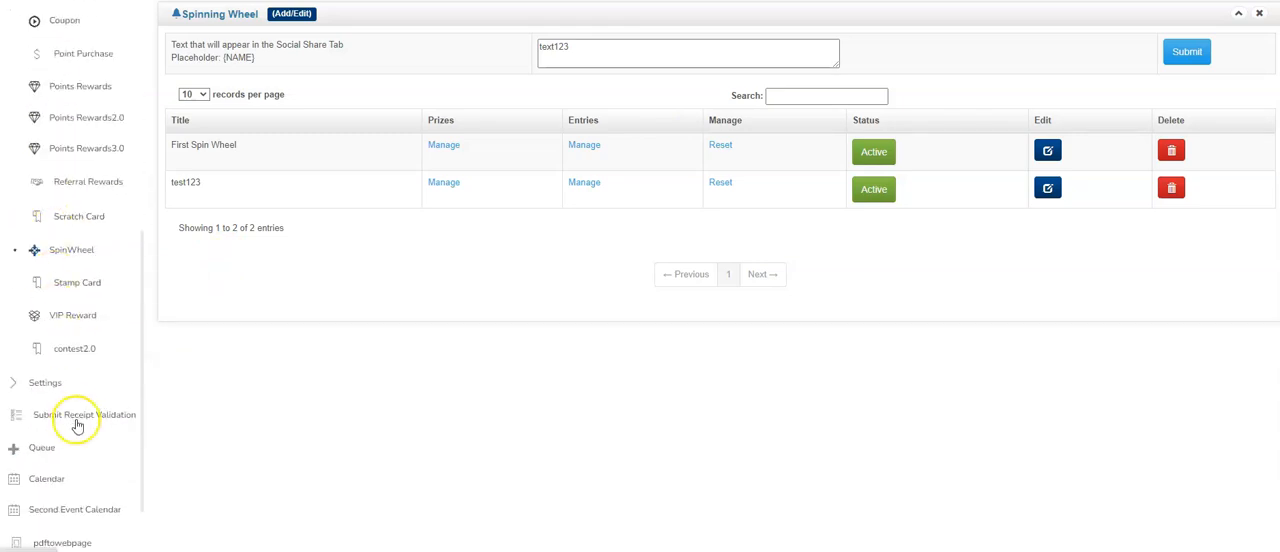
left_click(45, 382)
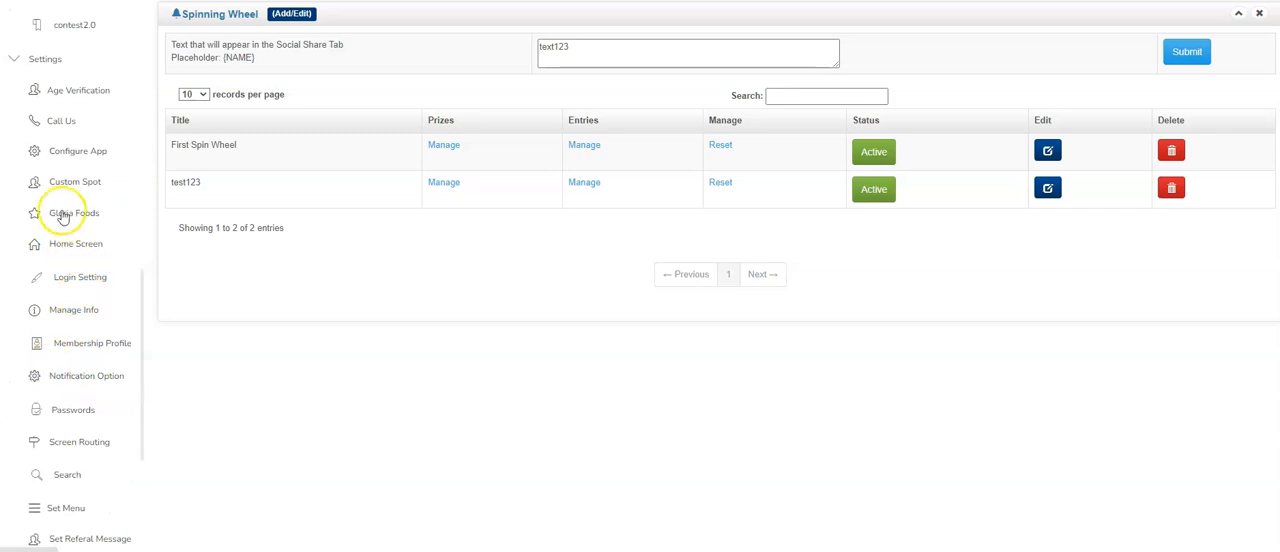
left_click(70, 246)
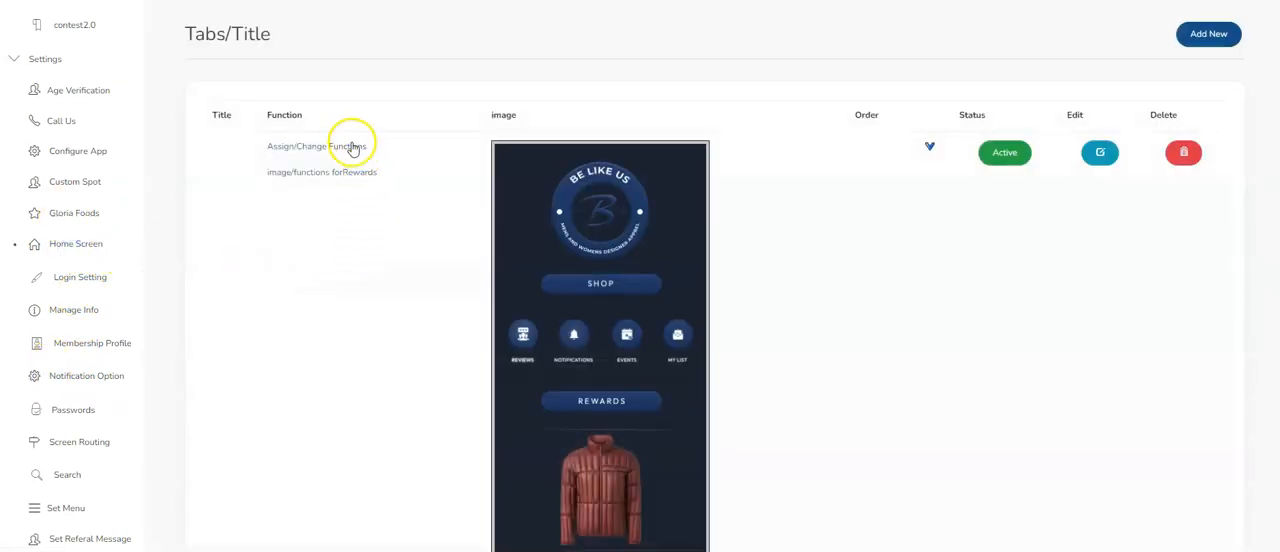
- Open the home screen's function assignments, review the Spin to Win placeholder's function and membership options, and close it without saving
left_click(352, 148)
left_click(716, 188)
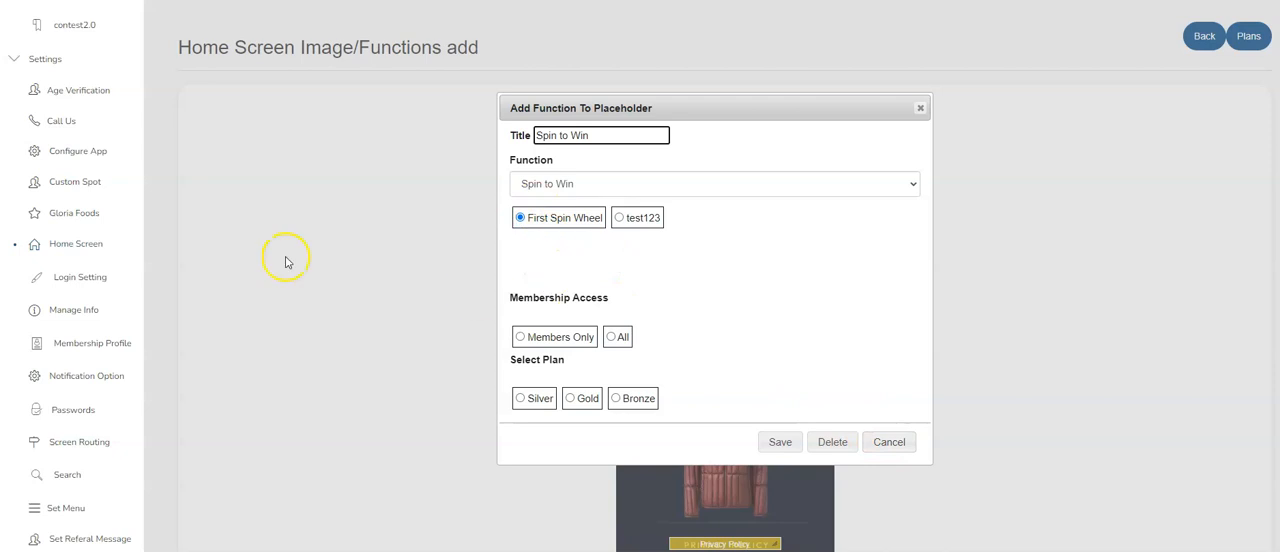
scroll(77, 150, "up", 3)
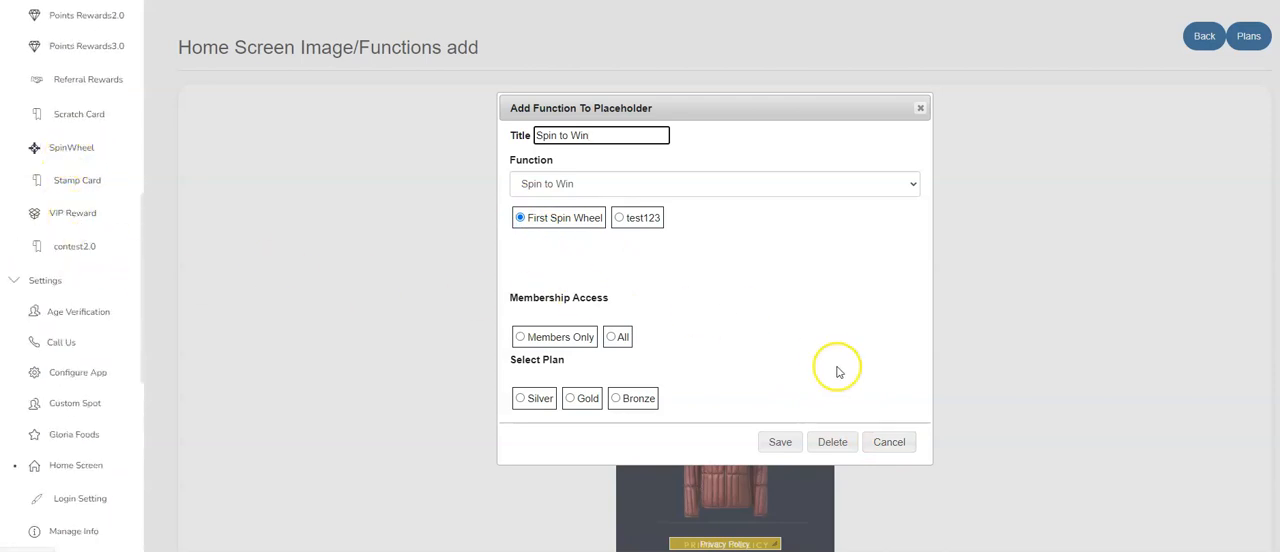
left_click(889, 448)
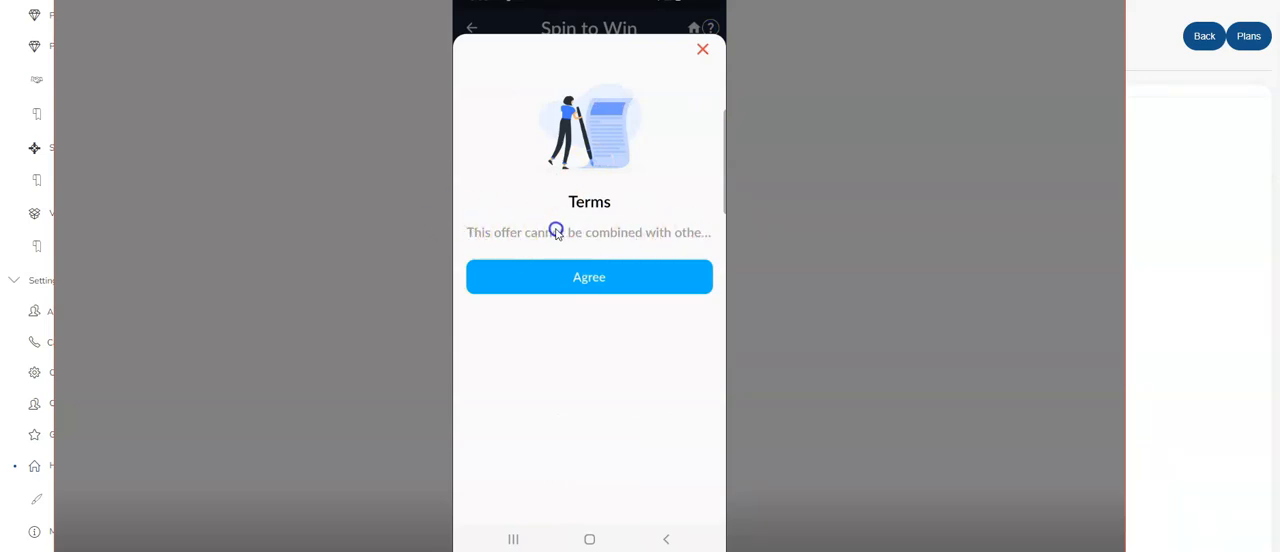
- Switch to the phone in AnyDesk, dismiss the Spin to Win terms, spin the wheel and start claiming the reward
left_click(705, 50)
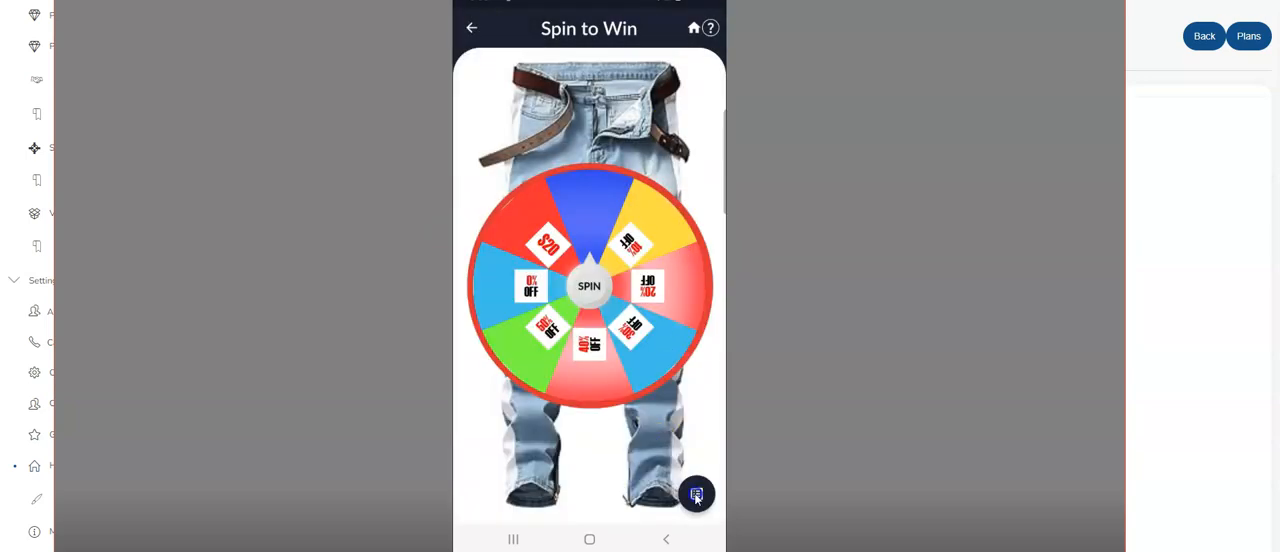
left_click(589, 288)
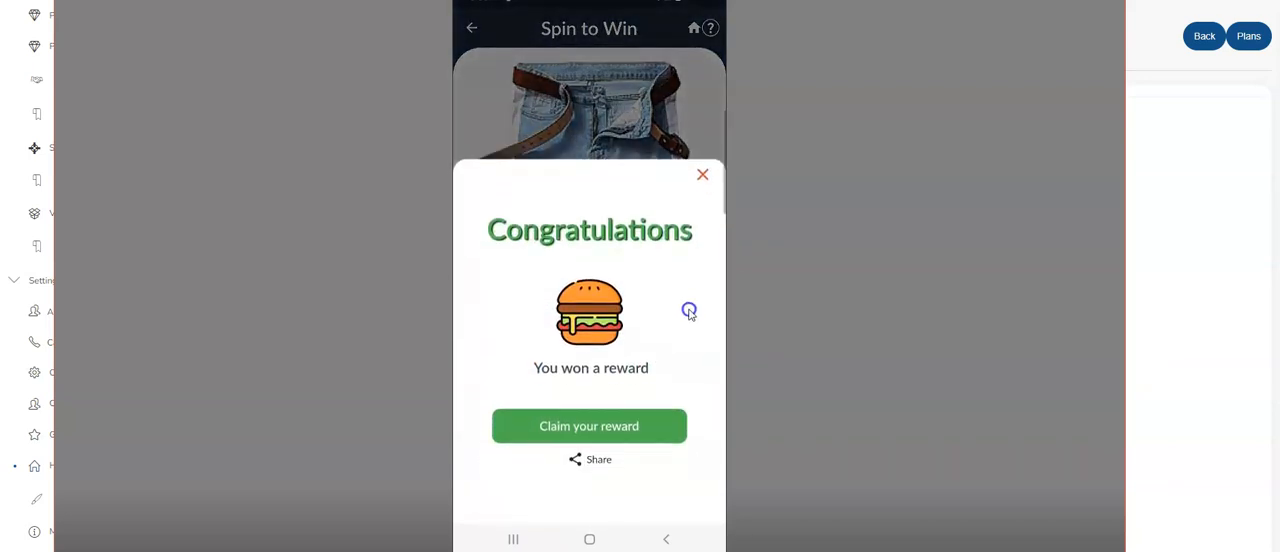
left_click(583, 416)
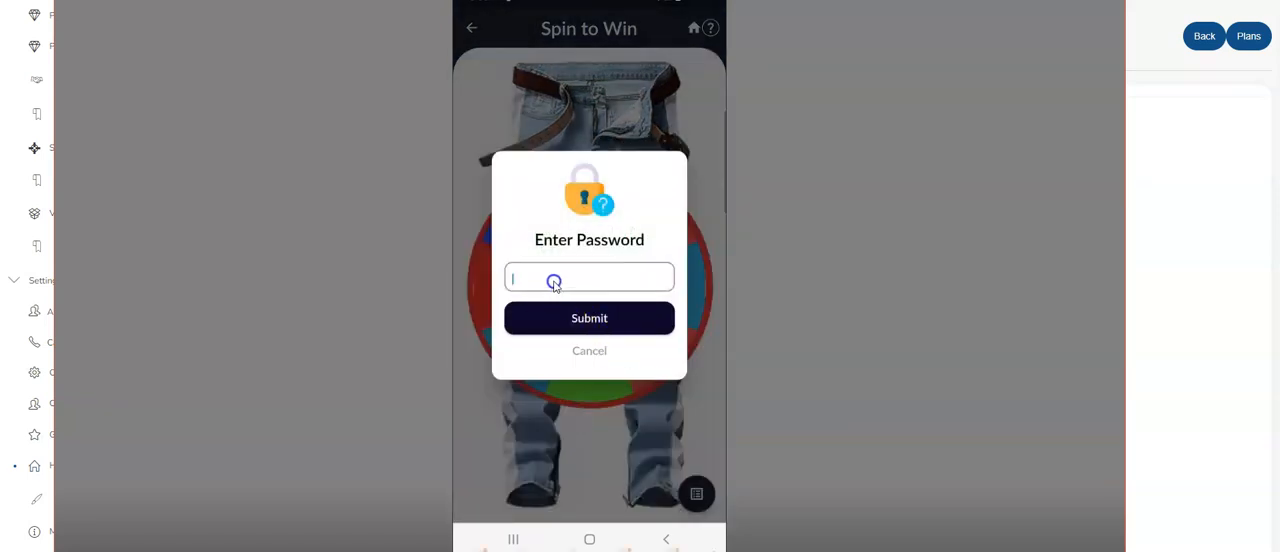
- Enter the redemption password on the phone, submit it to validate the reward, and return to the wheel
left_click(475, 355)
left_click(496, 352)
left_click(522, 352)
left_click(549, 352)
left_click(582, 212)
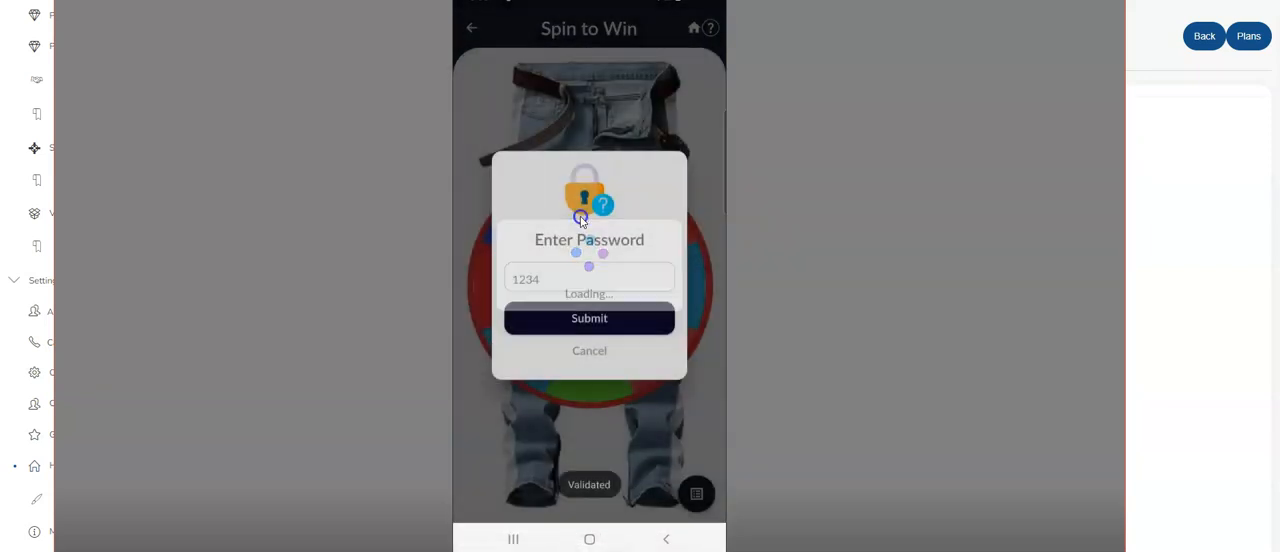
left_click(589, 354)
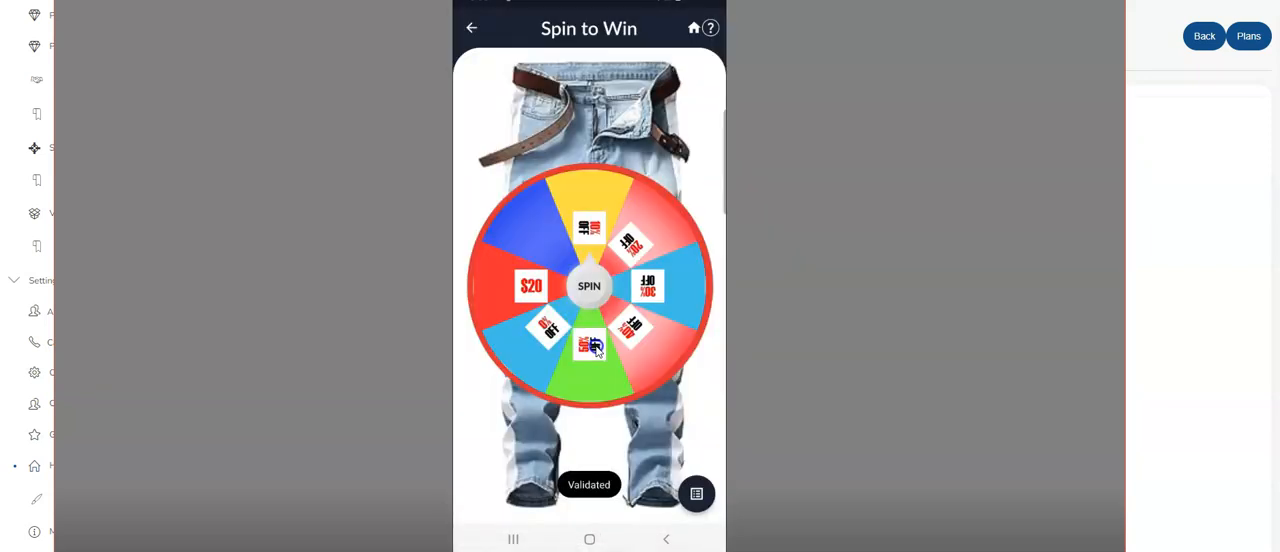
- View the list of won prizes and their statuses on the phone, and go back to the wheel
left_click(697, 494)
left_click(553, 175)
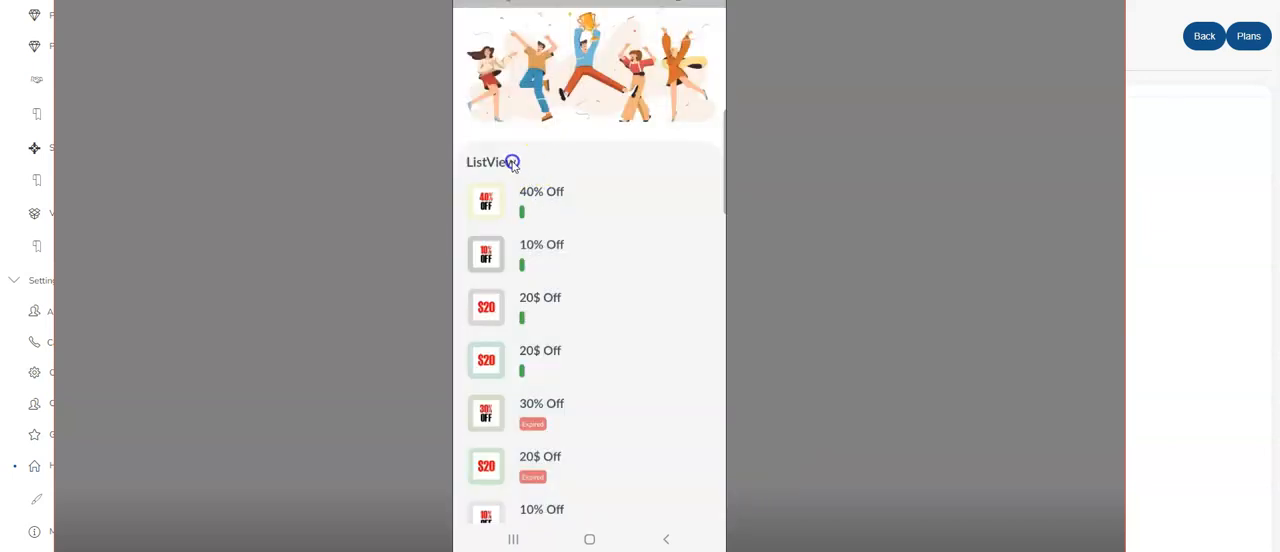
scroll(505, 210, "down", 2)
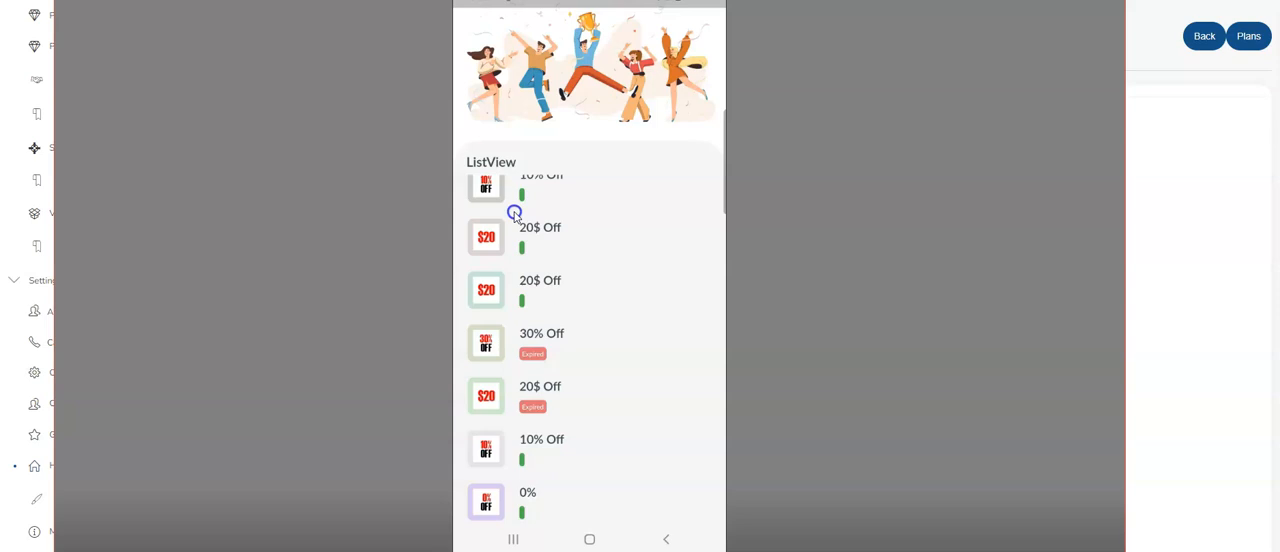
scroll(514, 213, "up", 2)
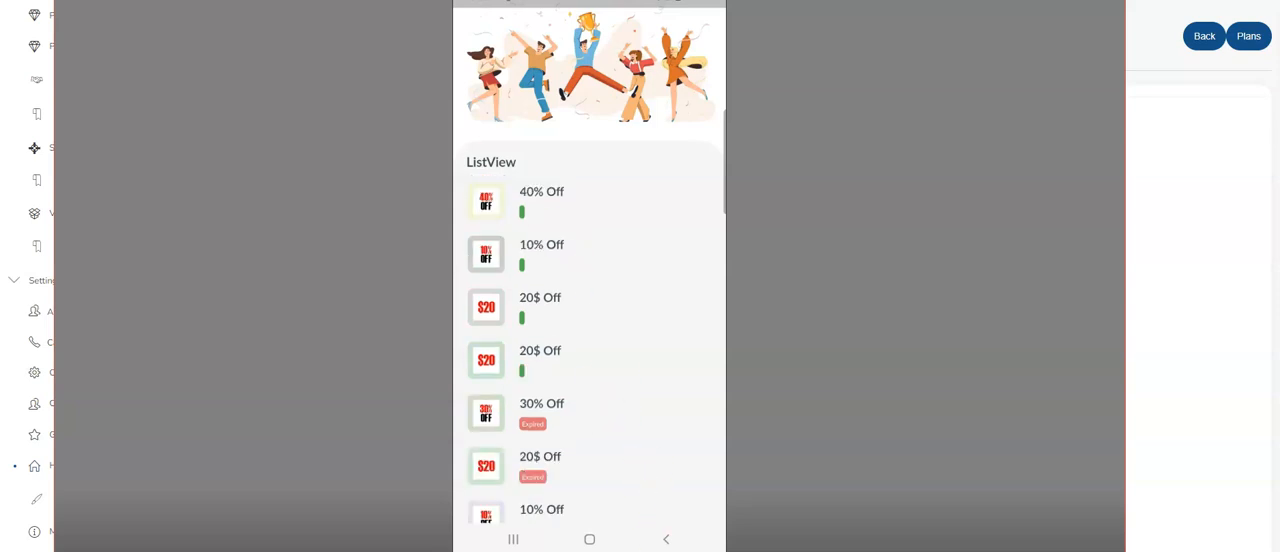
left_click(669, 541)
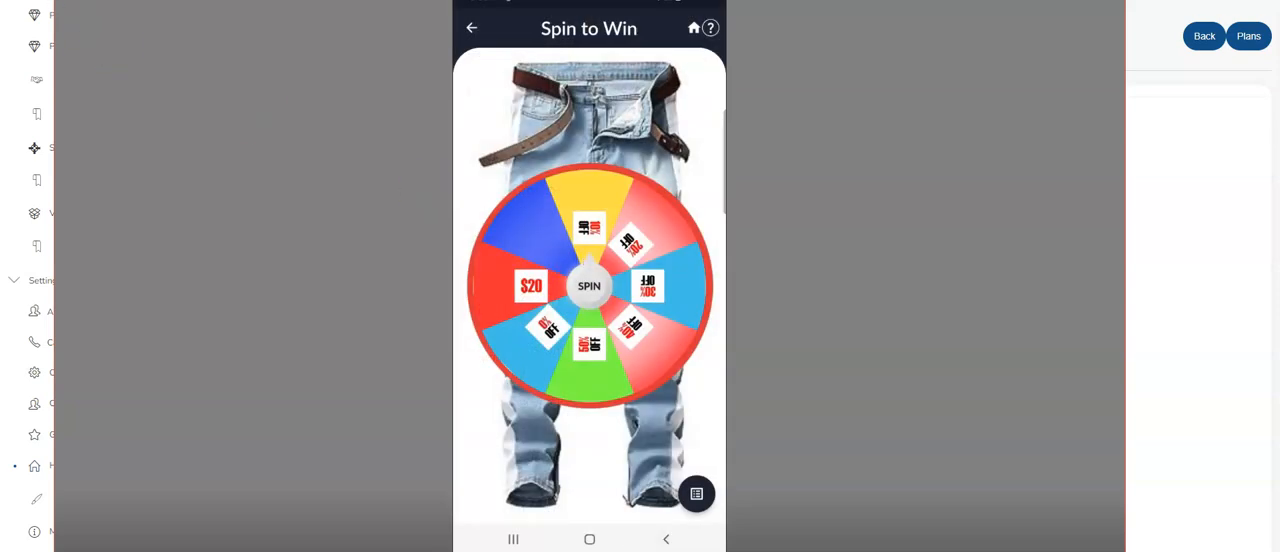